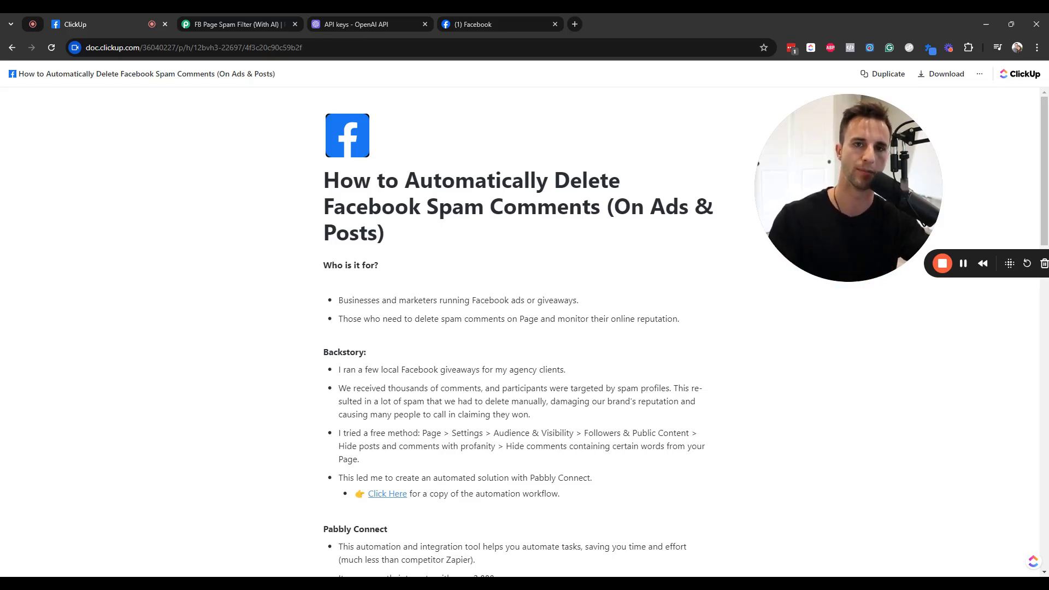
- Read the guide's backstory and Pabbly Connect sections in the ClickUp document
scroll(984, 278, "down", 3)
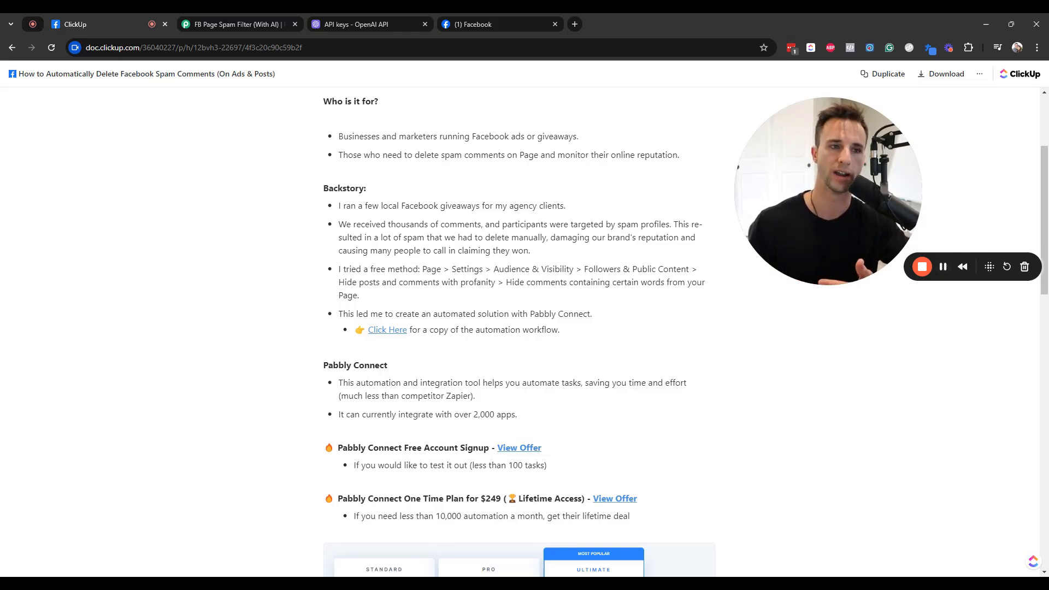
scroll(519, 327, "down", 1)
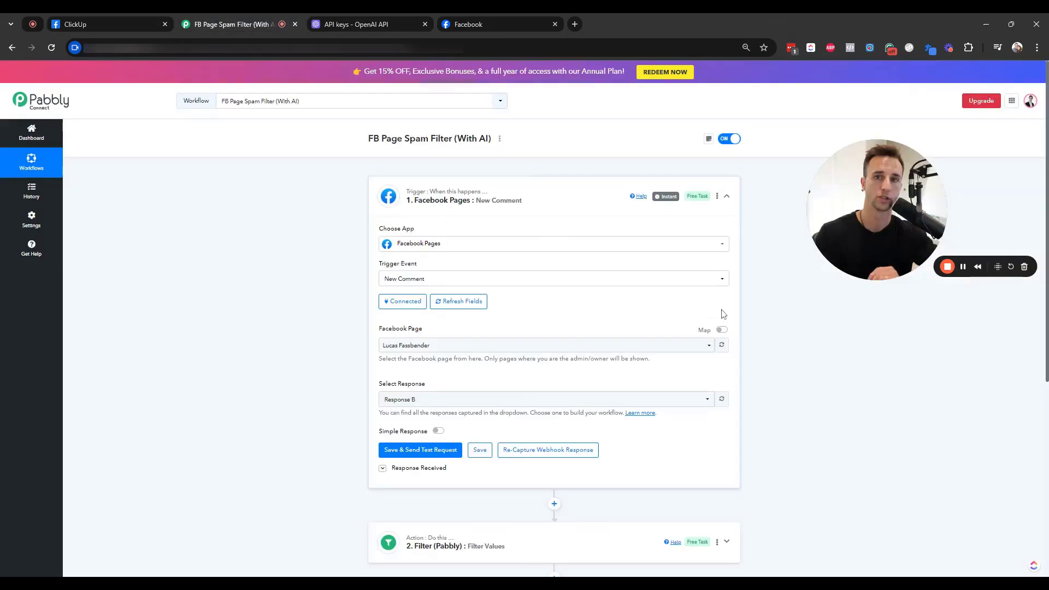
- Review the Facebook Pages New Comment trigger settings in the FB Page Spam Filter (With AI) workflow and collapse them
left_click(562, 189)
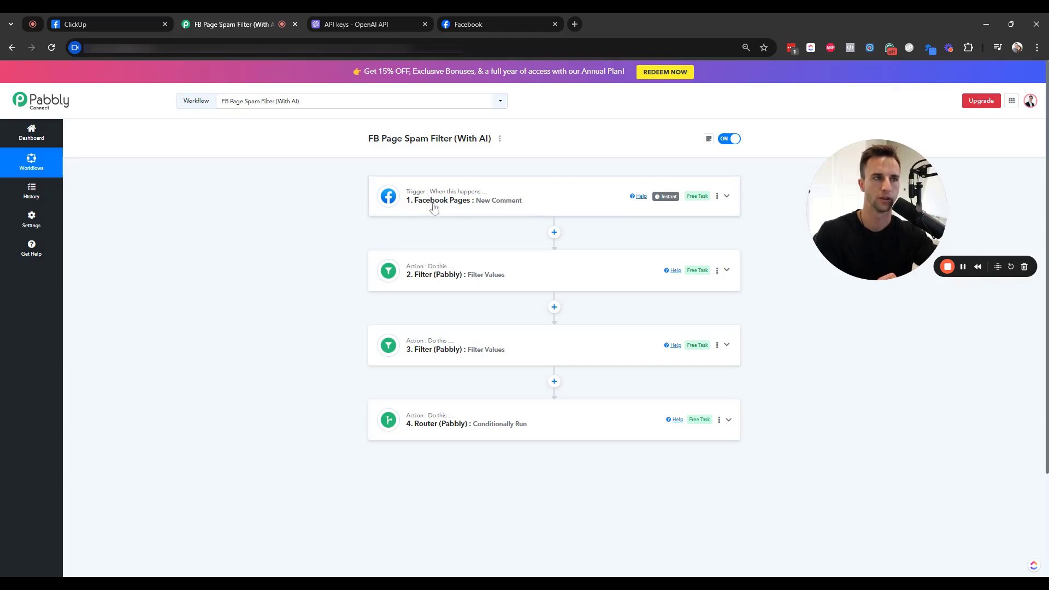
left_click(458, 208)
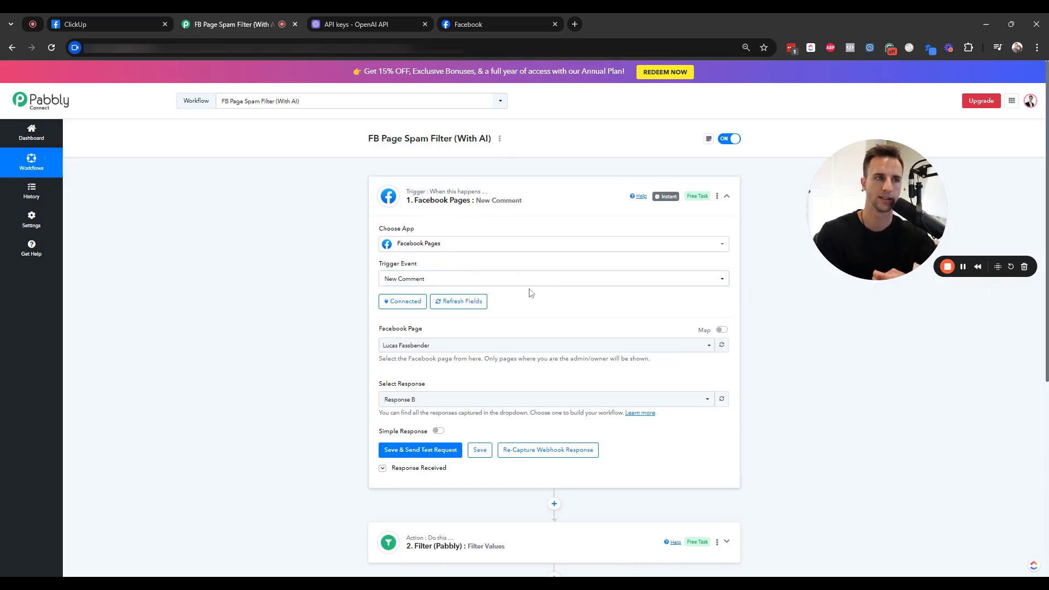
left_click(551, 203)
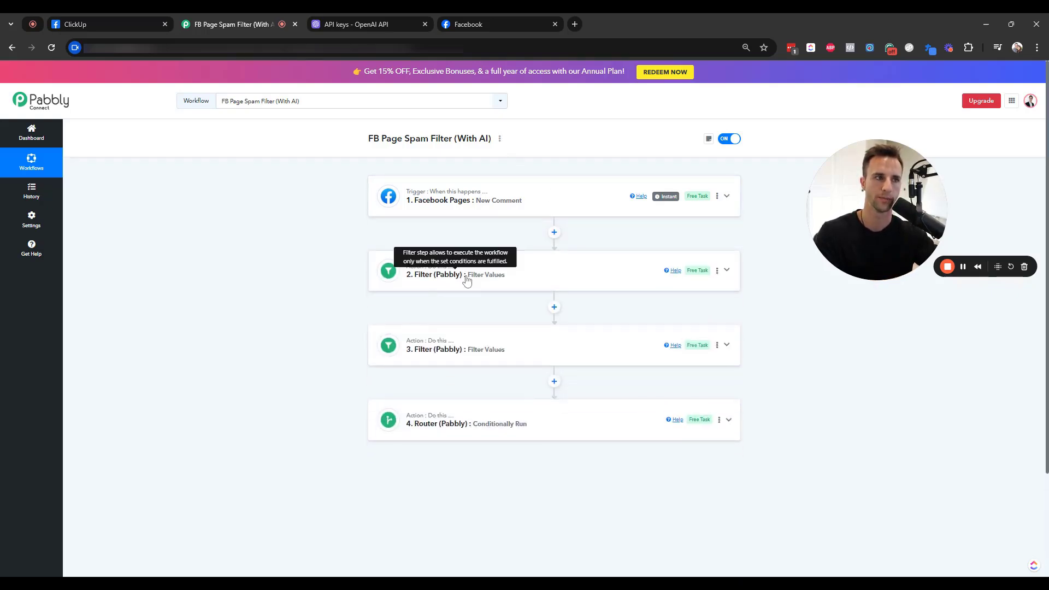
left_click(550, 198)
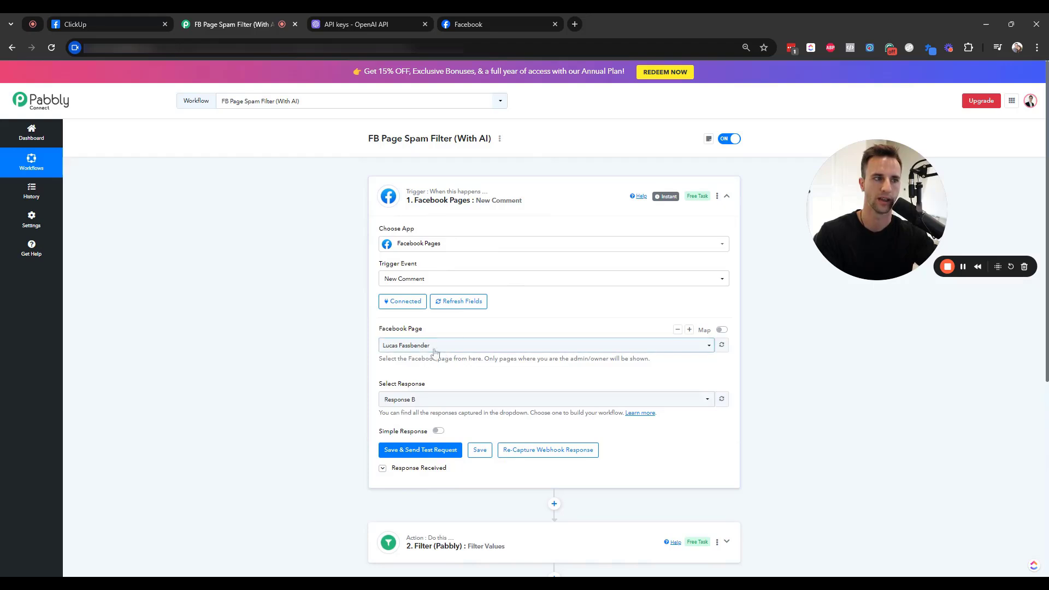
left_click(546, 193)
- Examine the item and verb conditions in the workflow's step 2 filter, then collapse the filter
left_click(490, 277)
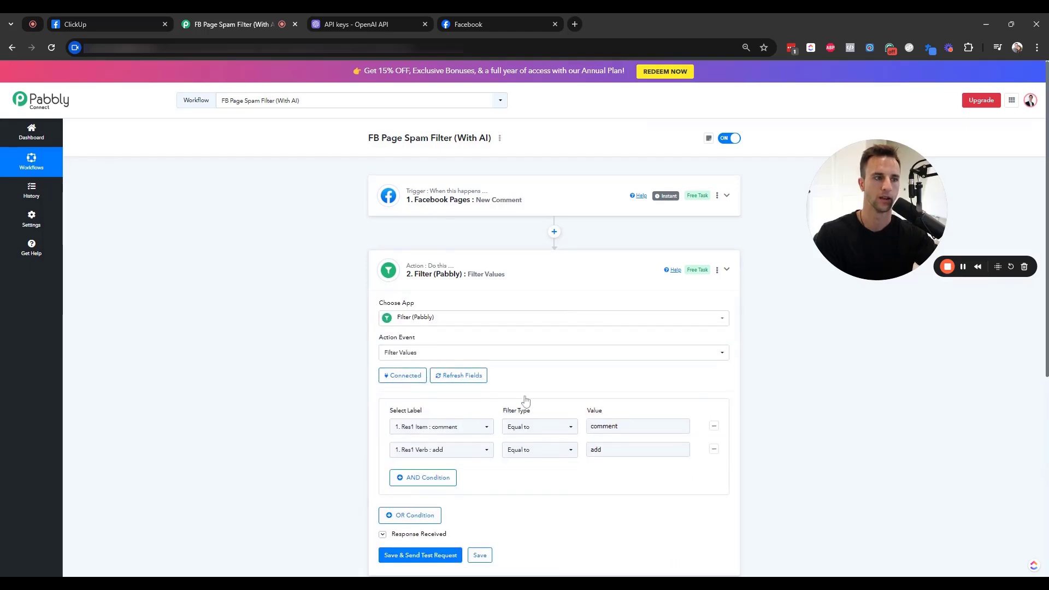
scroll(525, 402, "down", 2)
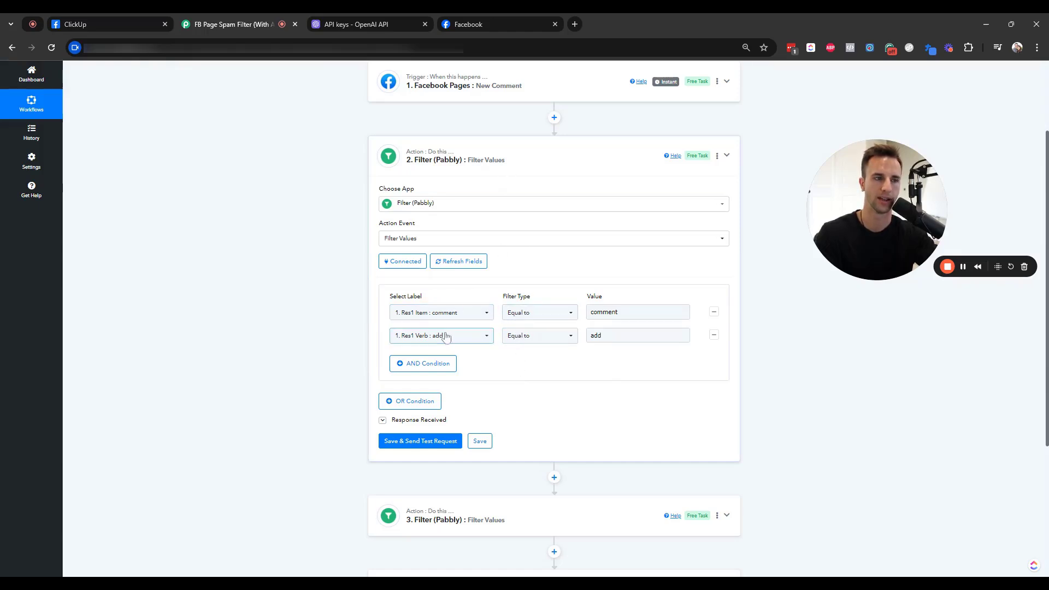
left_click(632, 309)
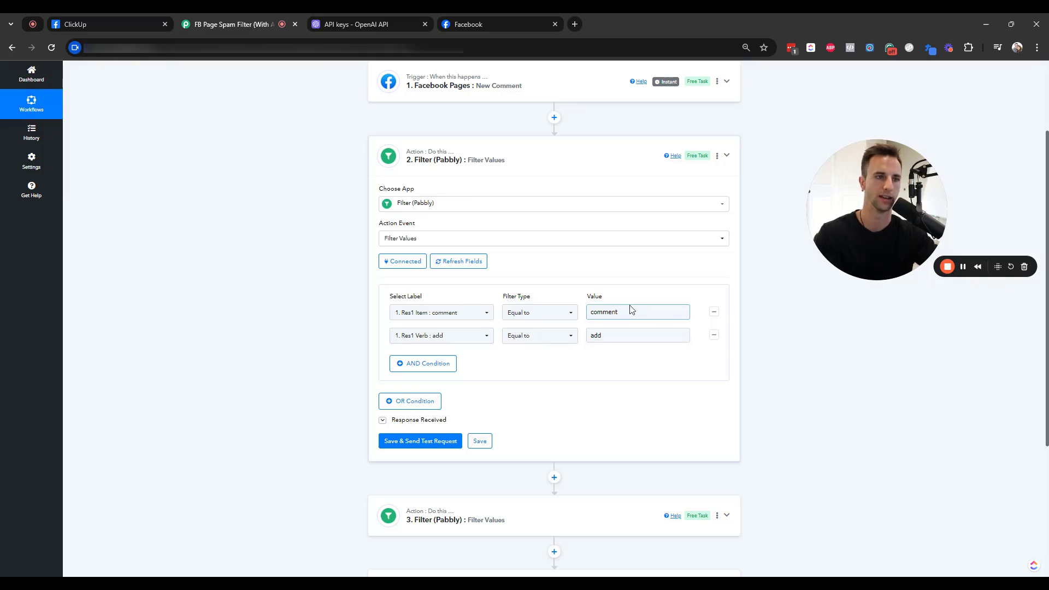
left_click(534, 163)
- Examine the step 3 filter's sender name condition and its comparison value, then collapse the filter
left_click(545, 225)
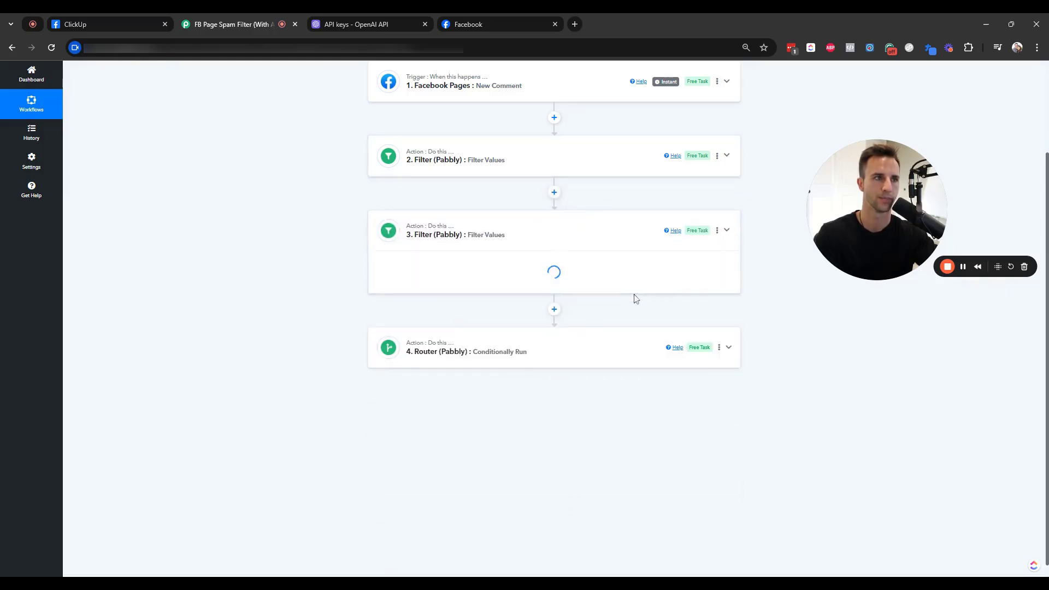
scroll(683, 315, "down", 1)
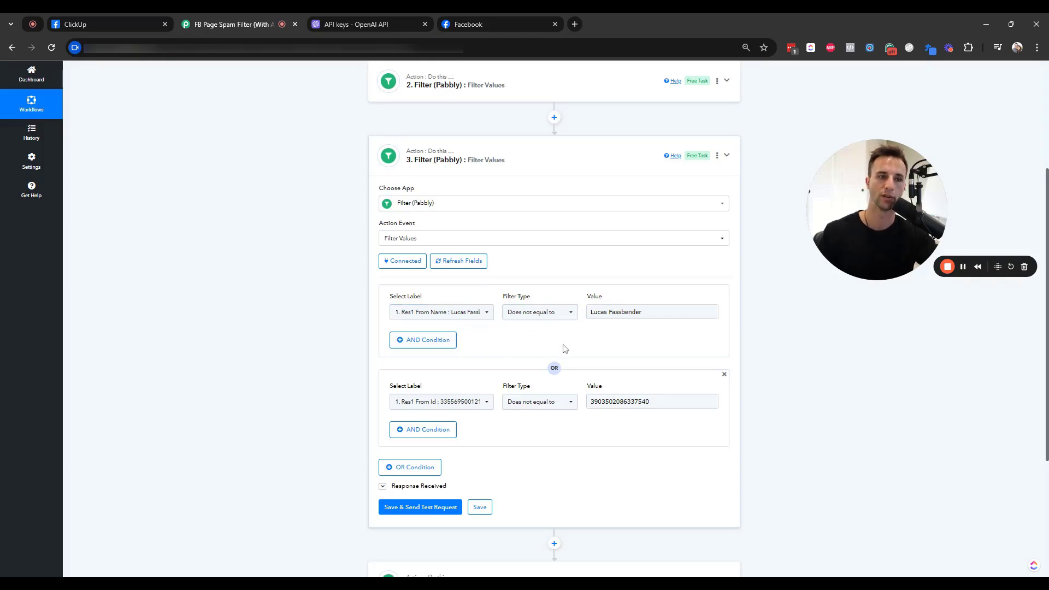
left_click(704, 312)
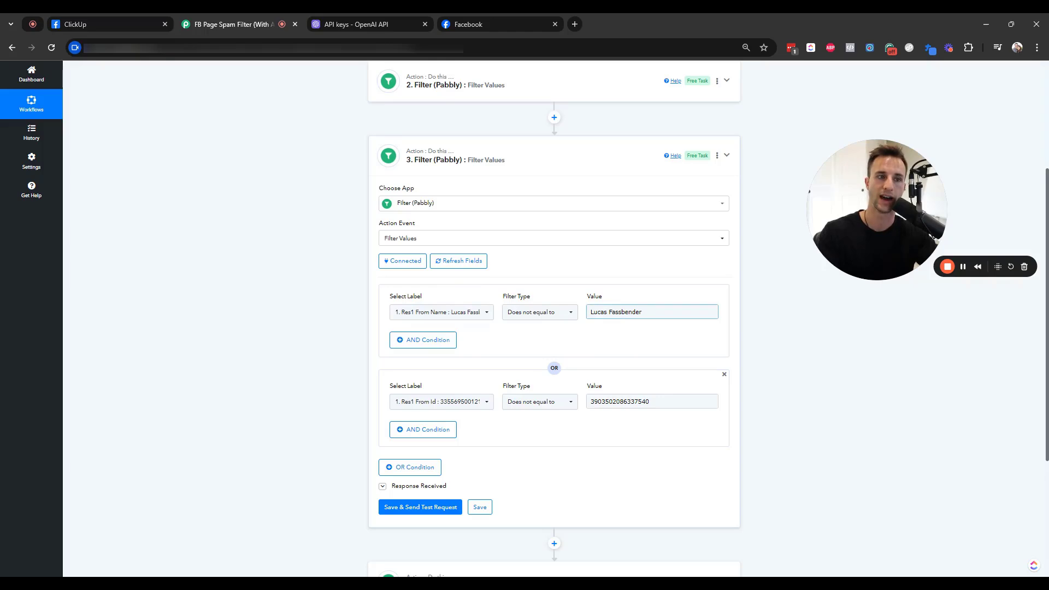
left_click(653, 302)
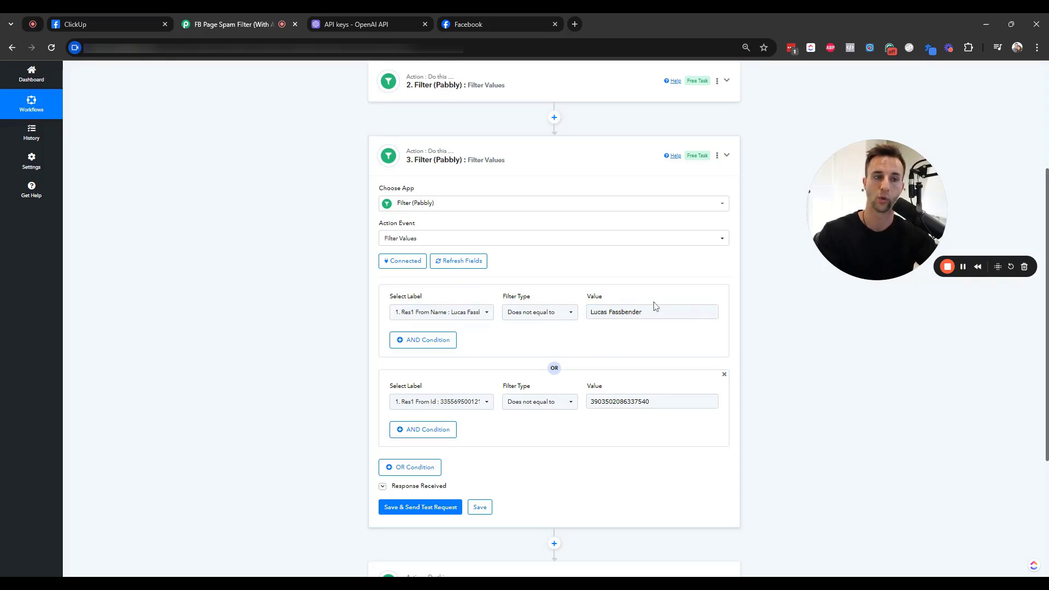
left_click_drag(653, 312, 577, 314)
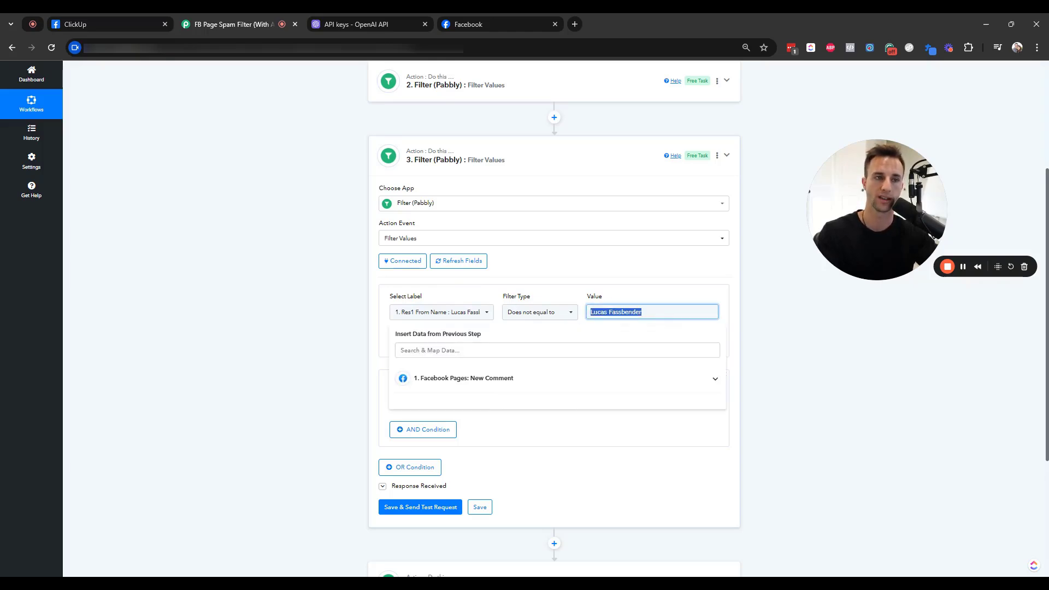
left_click(754, 334)
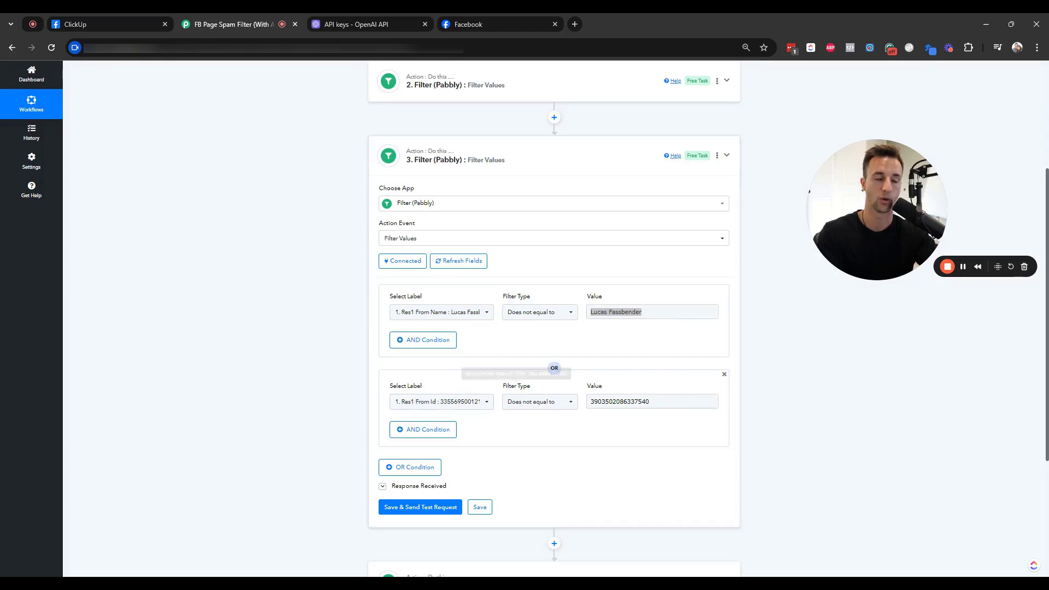
left_click(570, 159)
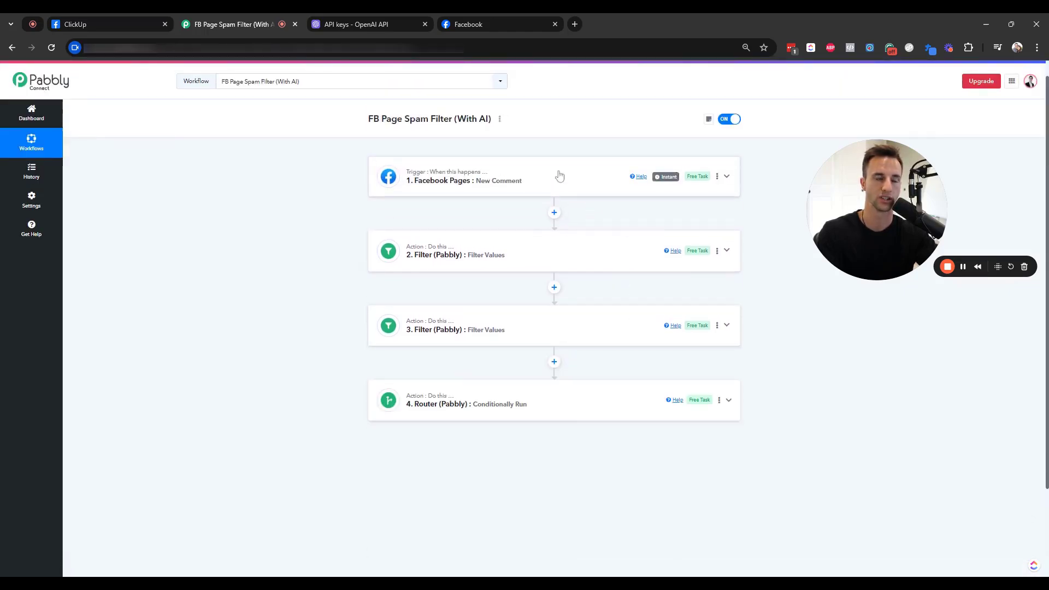
- Check the Facebook Page selected in the trigger and examine the sender ID condition in the step 3 filter
left_click(558, 175)
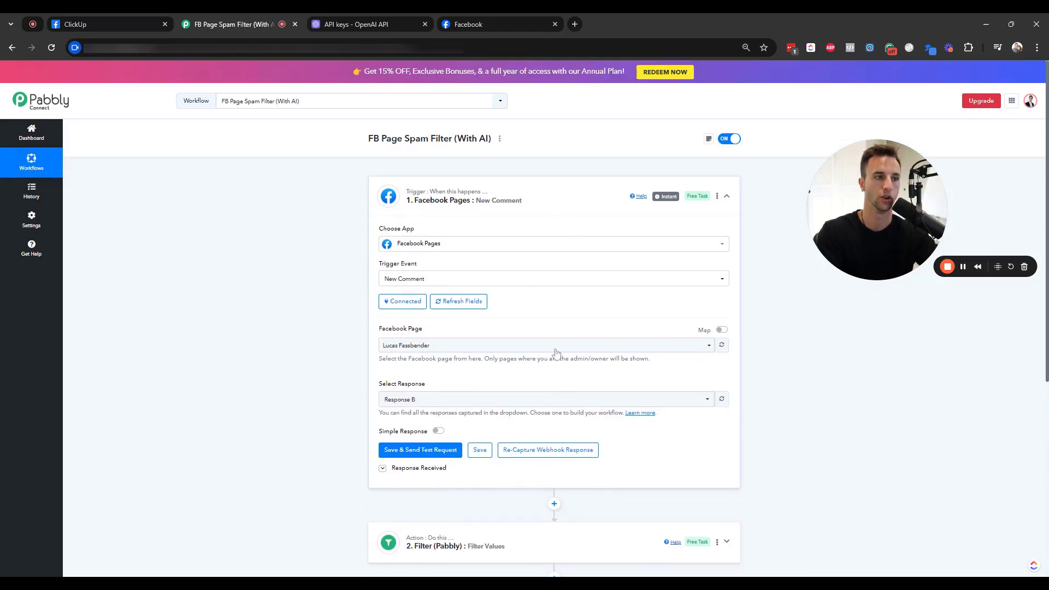
left_click(583, 197)
left_click(536, 350)
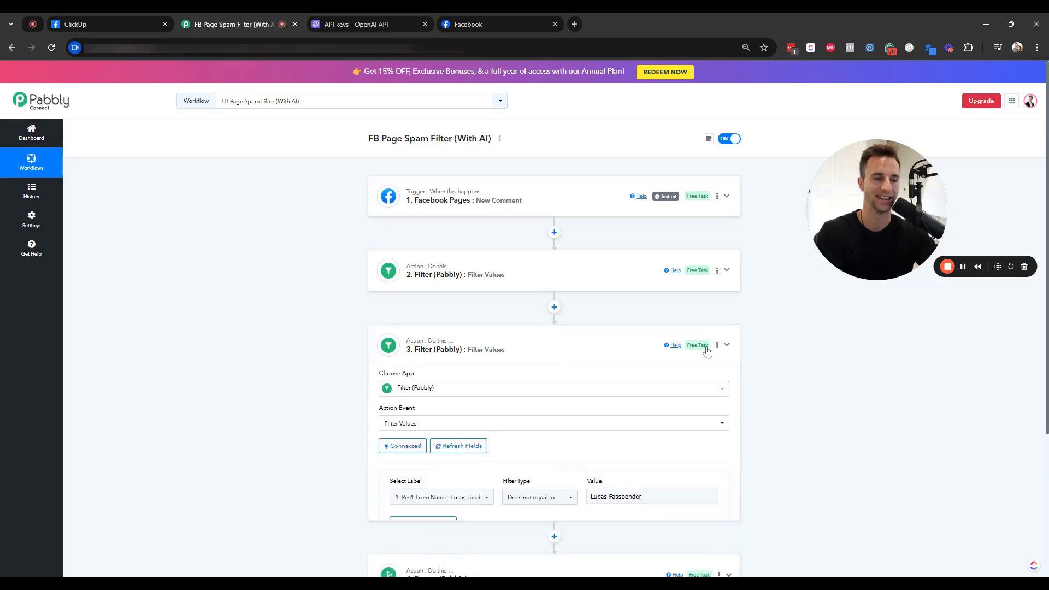
scroll(704, 350, "down", 3)
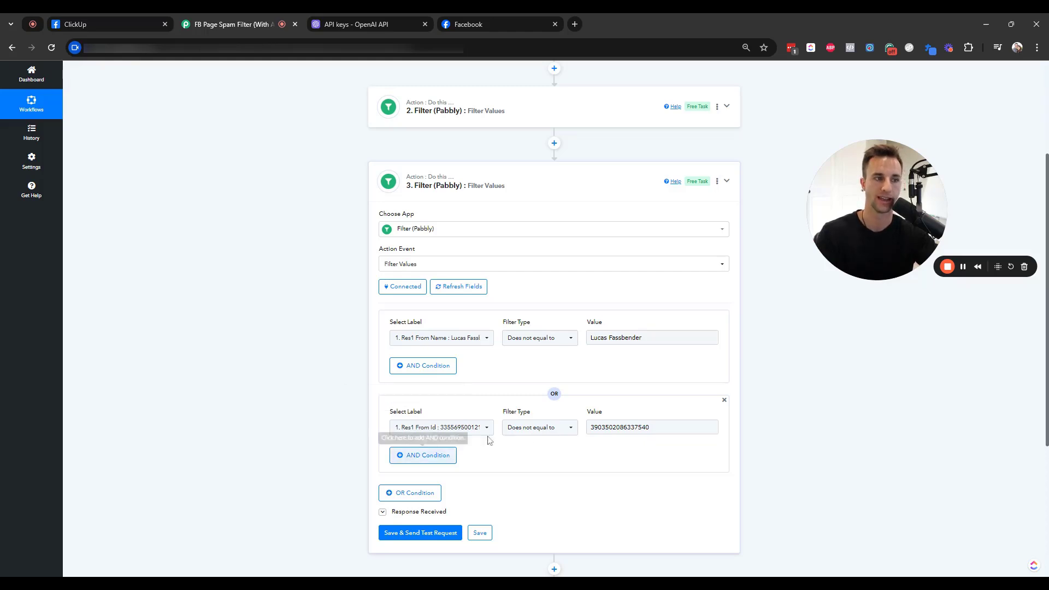
left_click(624, 426)
left_click_drag(649, 427, 605, 427)
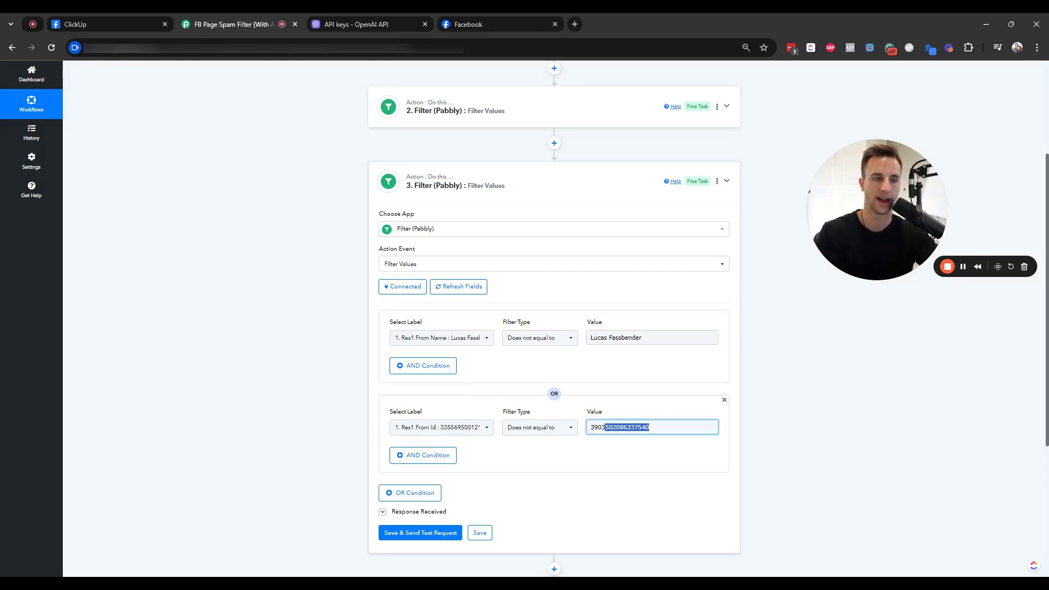
left_click(964, 267)
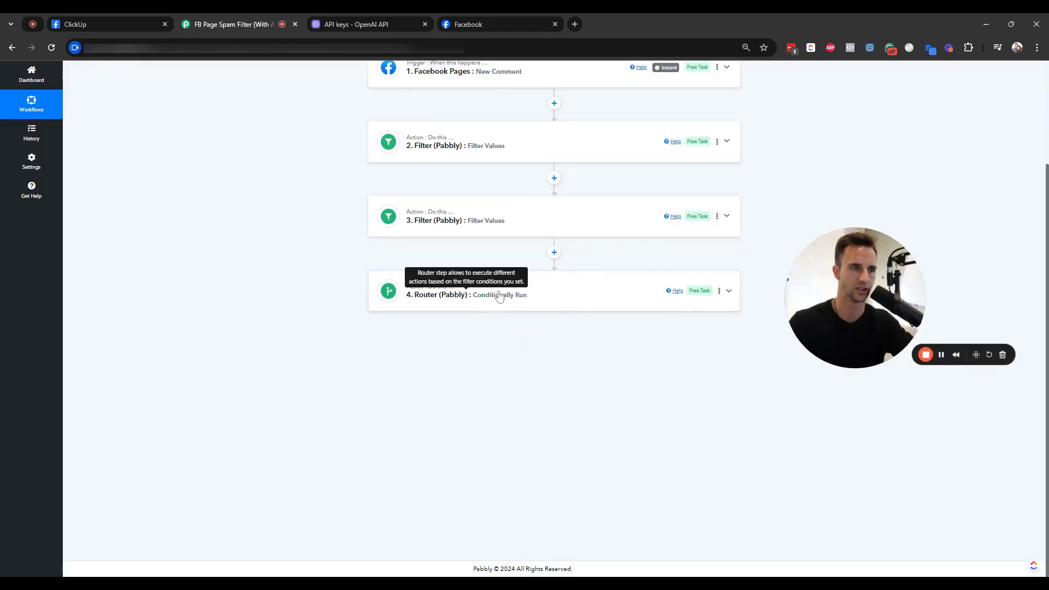
- Expand the step 4 Router and look over its Open AI and custom filter routes
left_click(499, 296)
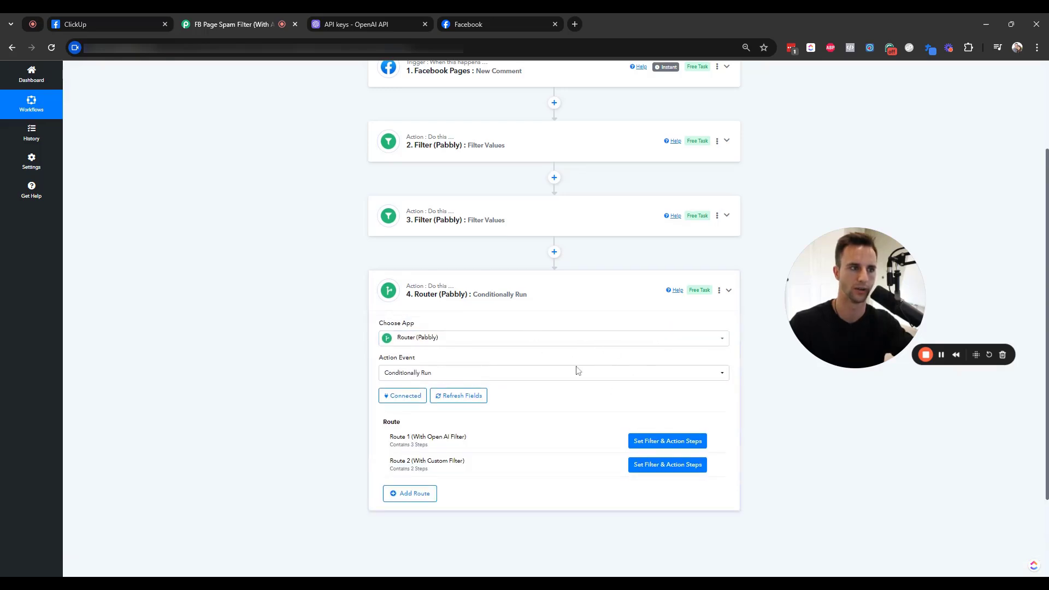
scroll(601, 377, "down", 3)
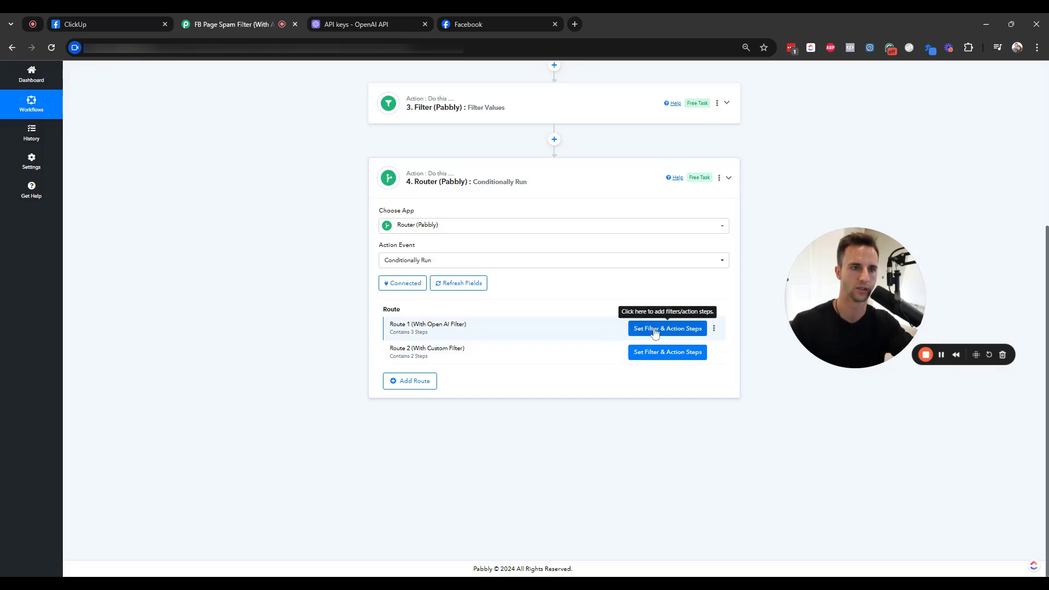
scroll(733, 339, "up", 1)
scroll(756, 382, "up", 1)
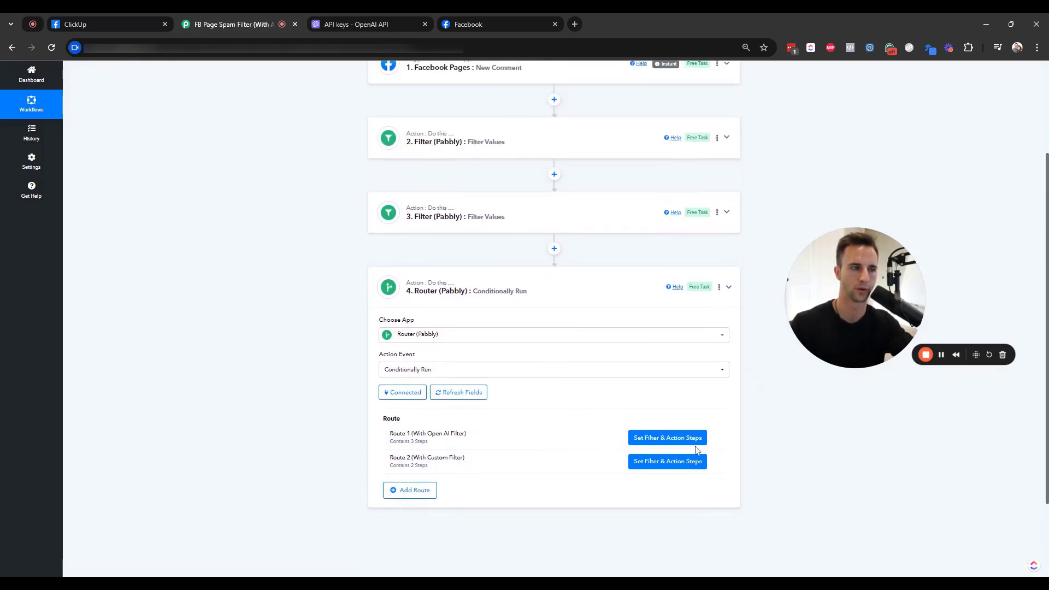
scroll(672, 424, "up", 1)
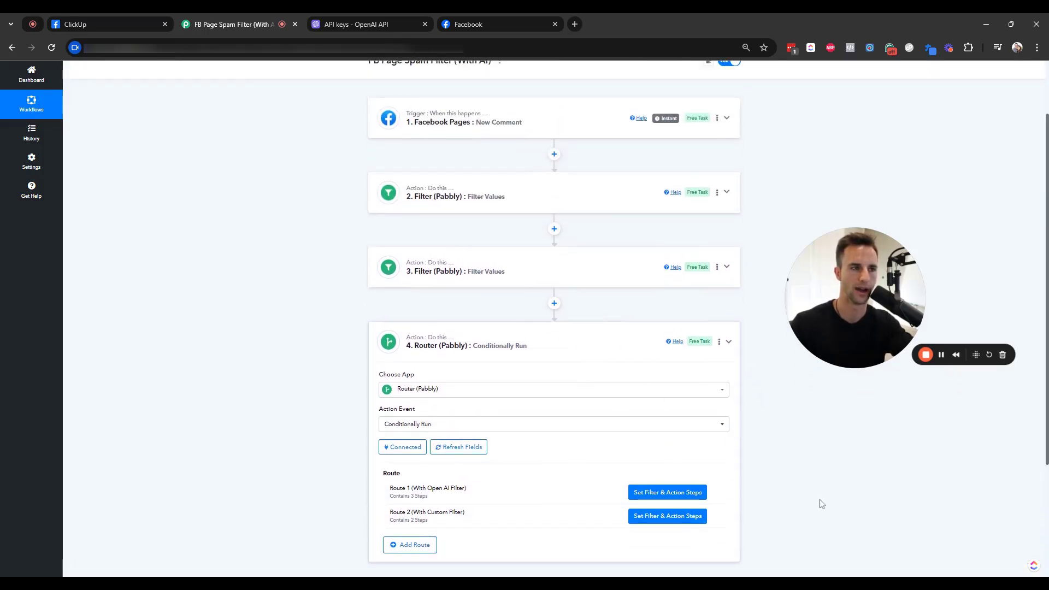
- Reopen the step 3 filter and expand its received response to check the status and message fields
left_click(604, 271)
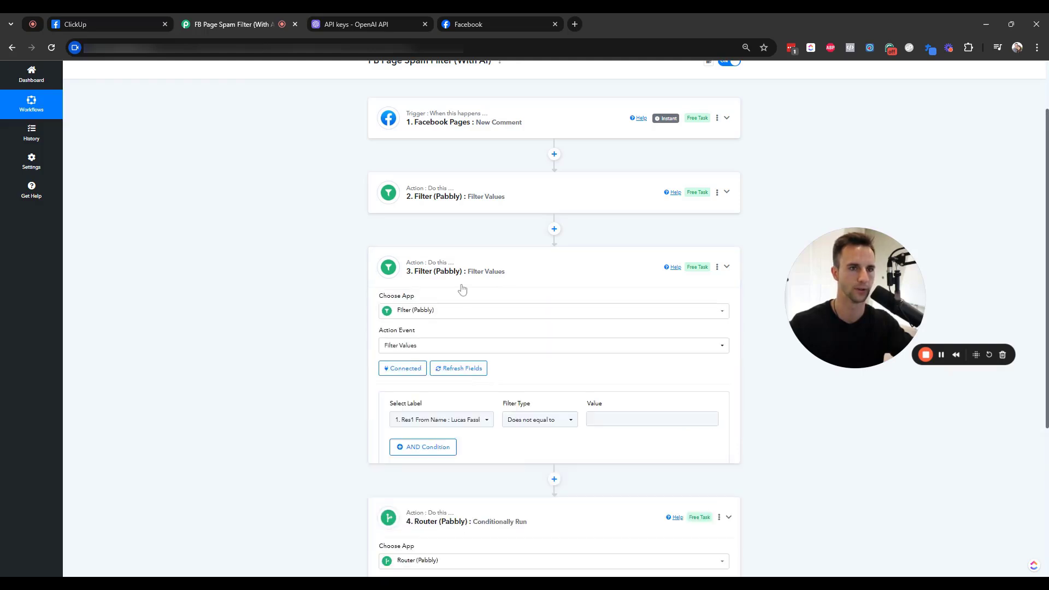
scroll(663, 388, "down", 2)
scroll(663, 388, "down", 2)
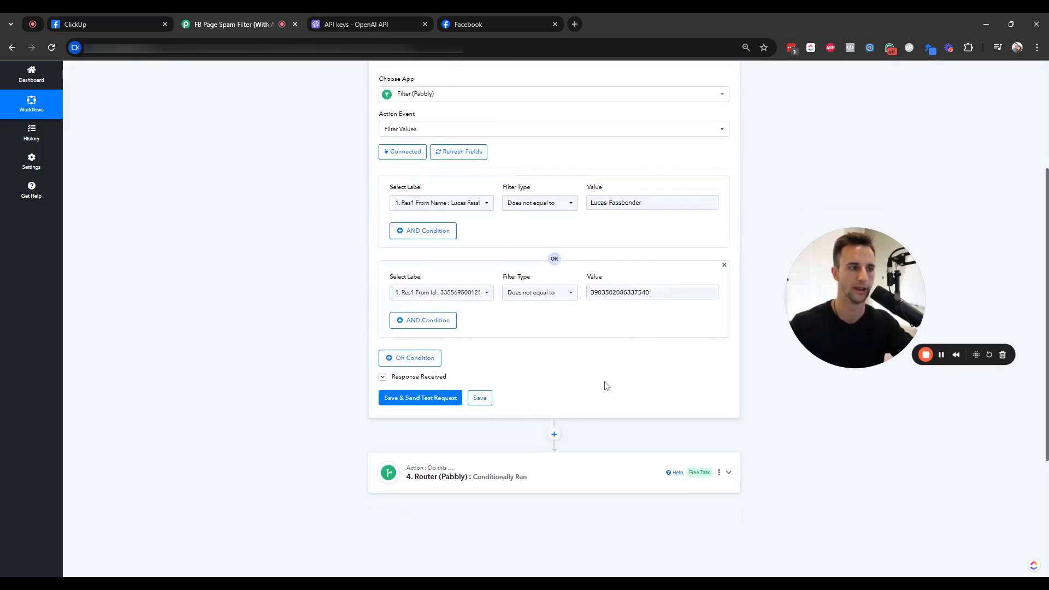
left_click(385, 381)
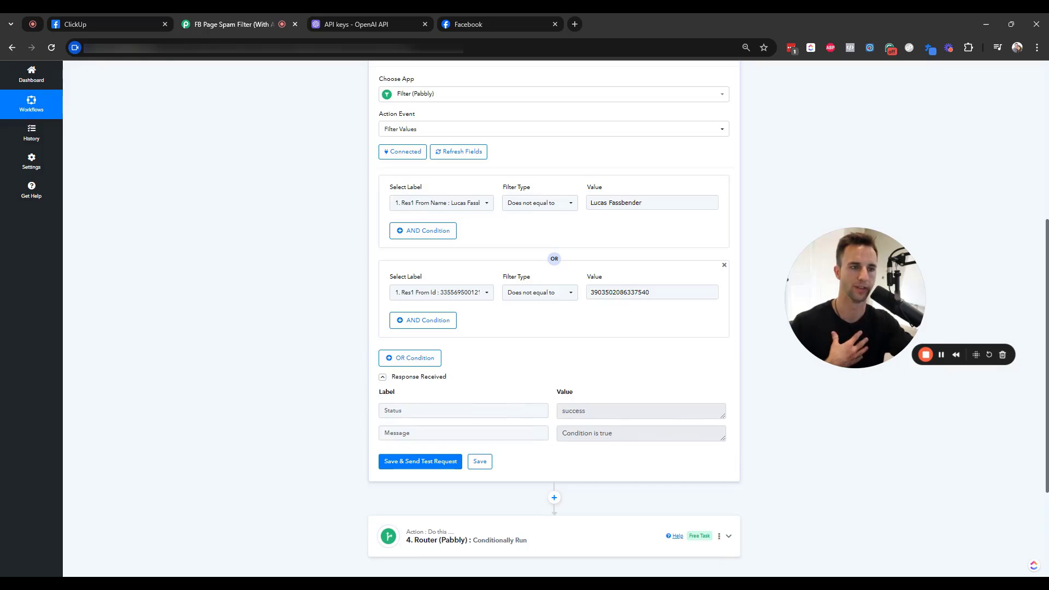
scroll(721, 481, "down", 2)
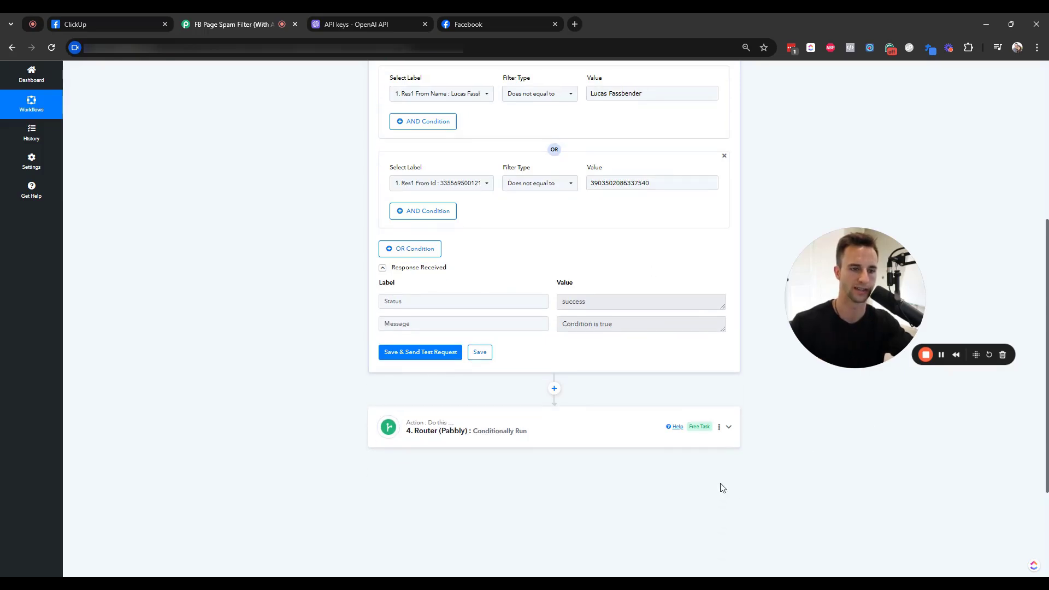
- Open Route 1 (With Open AI Filter) from the Router and inspect its first filter's label options from the step 3 filter
left_click(598, 444)
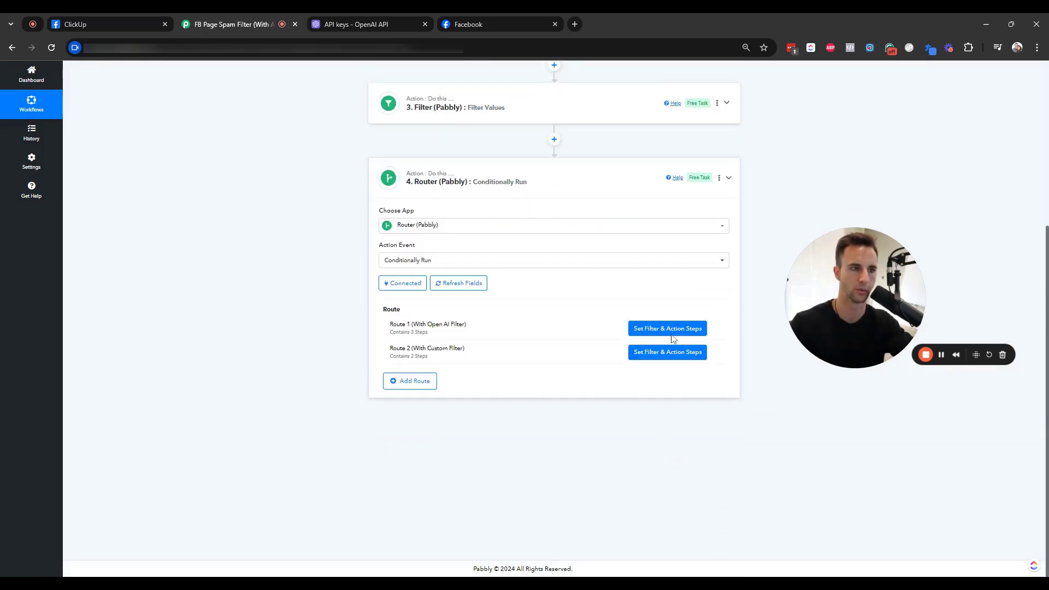
left_click(671, 331)
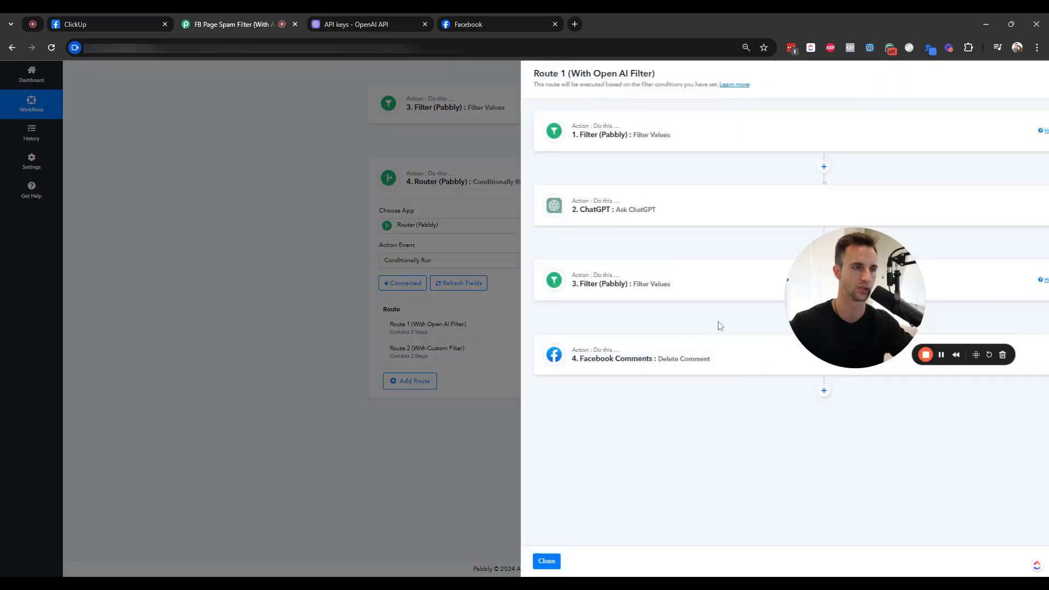
left_click(633, 135)
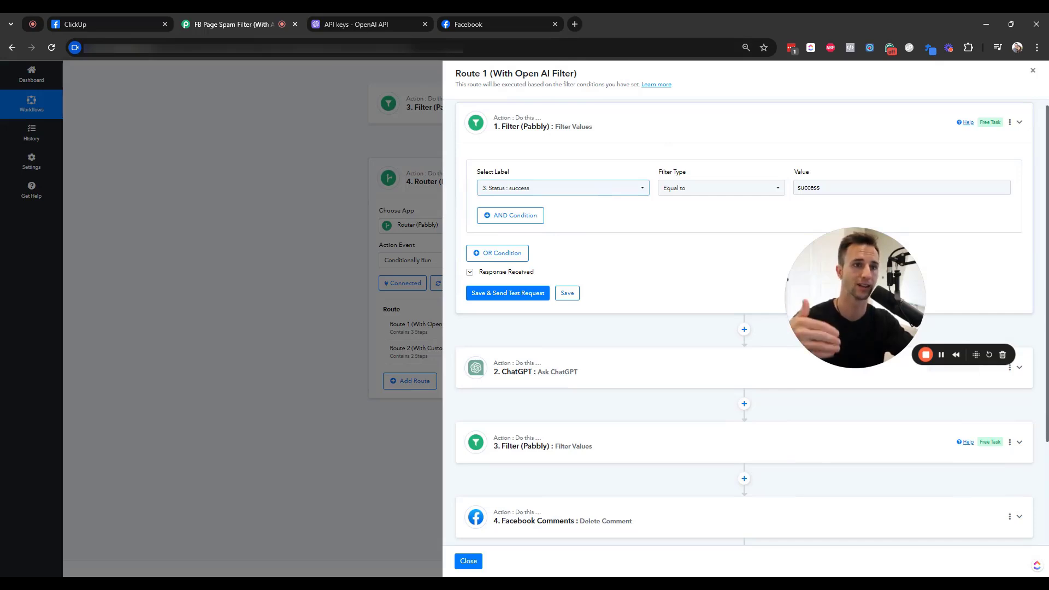
left_click(617, 189)
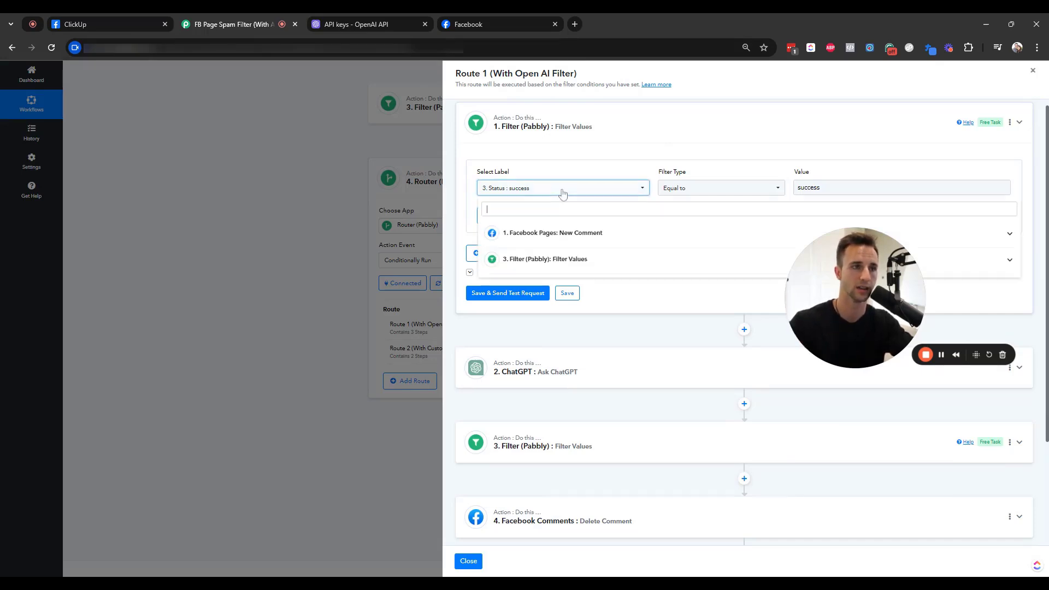
left_click(573, 267)
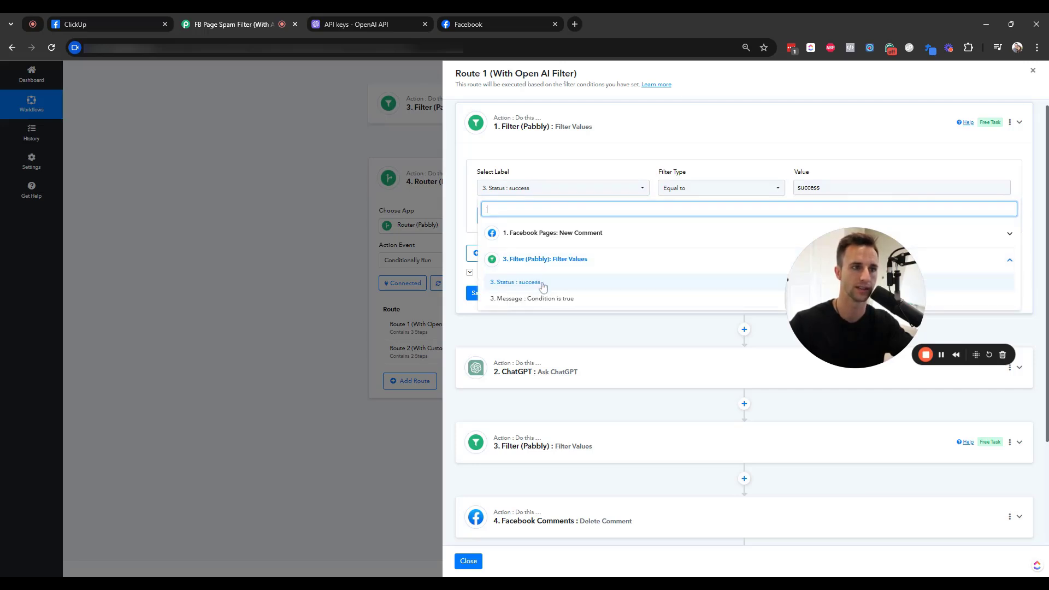
left_click(707, 168)
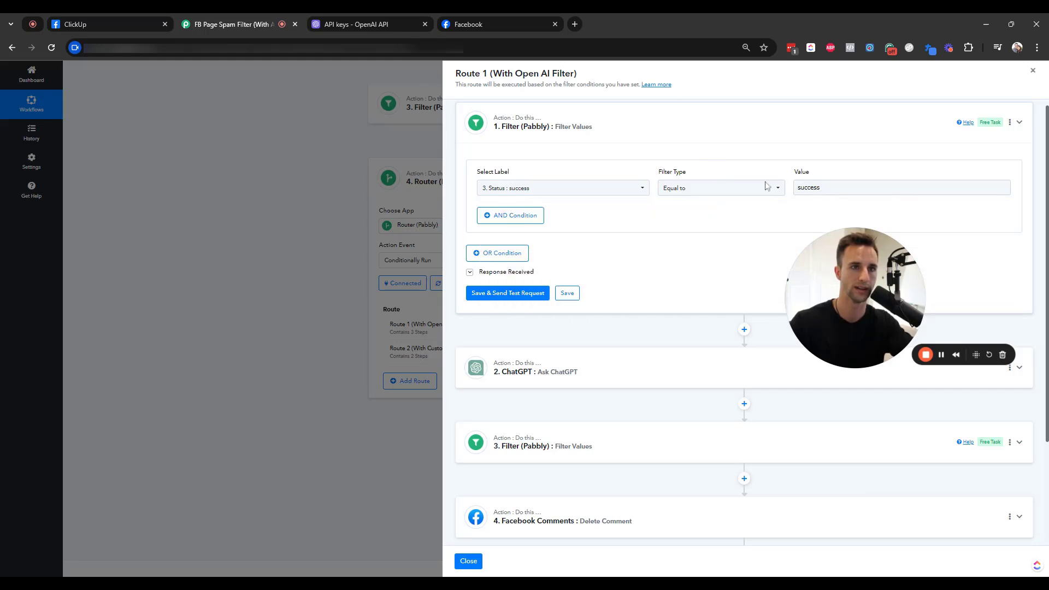
- Collapse Route 1's first filter and open the ChatGPT step to read its spam-detection prompt through to the response instruction
left_click(767, 141)
left_click(699, 137)
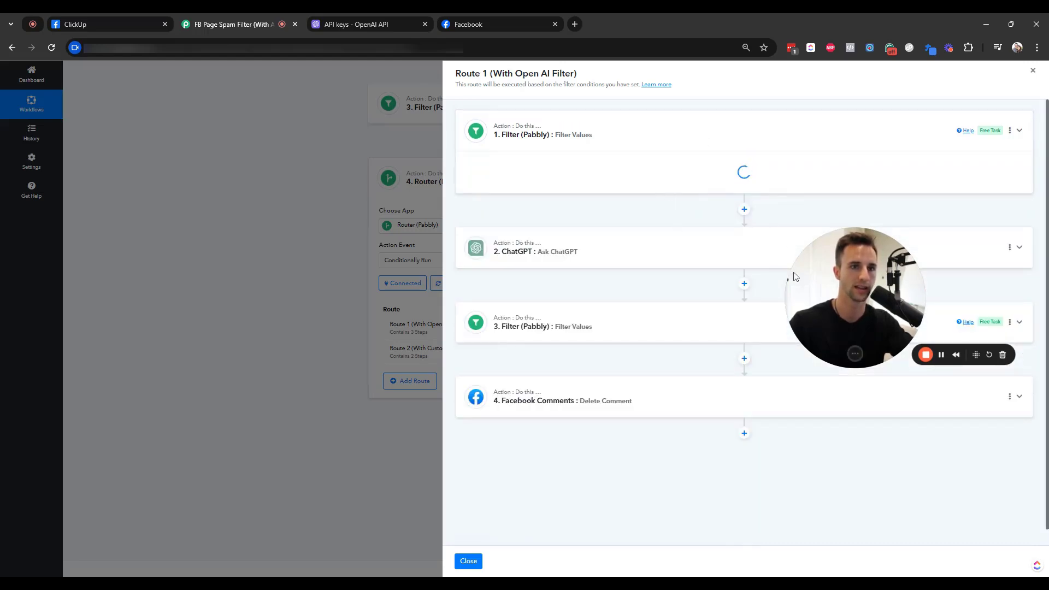
left_click(941, 356)
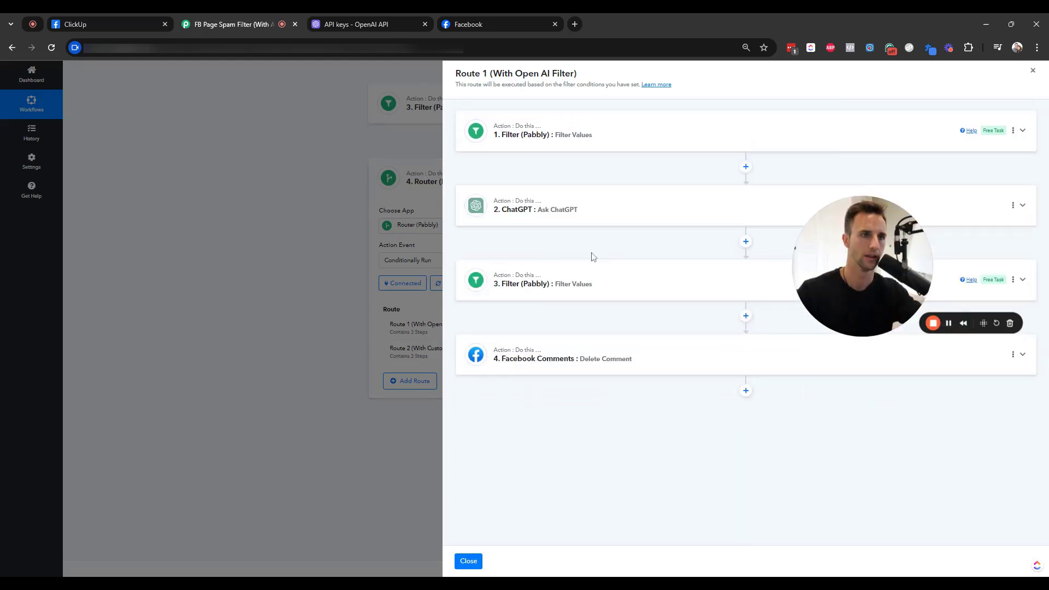
left_click(612, 208)
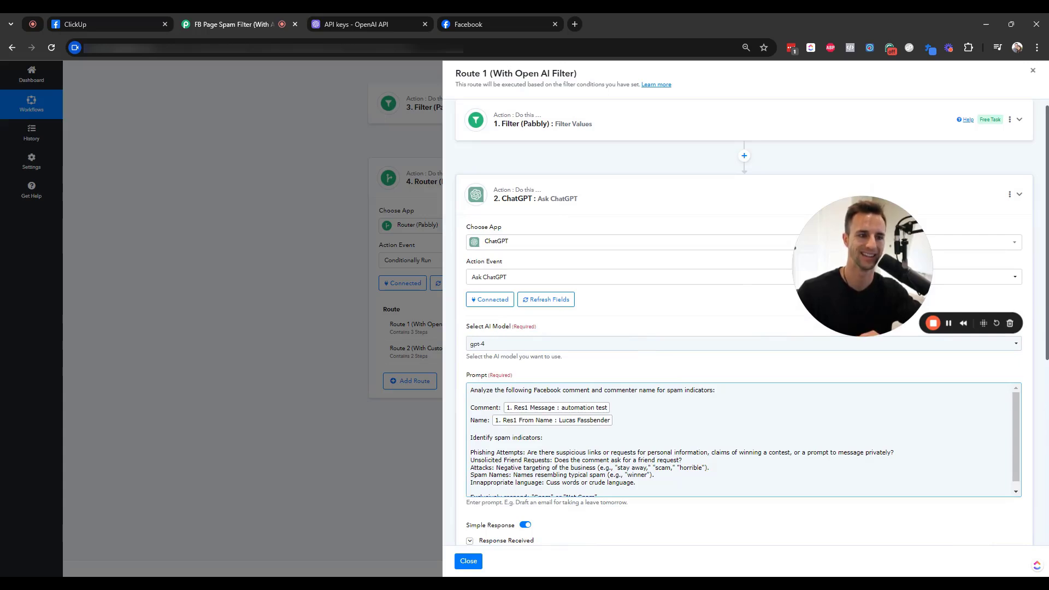
scroll(581, 325, "down", 1)
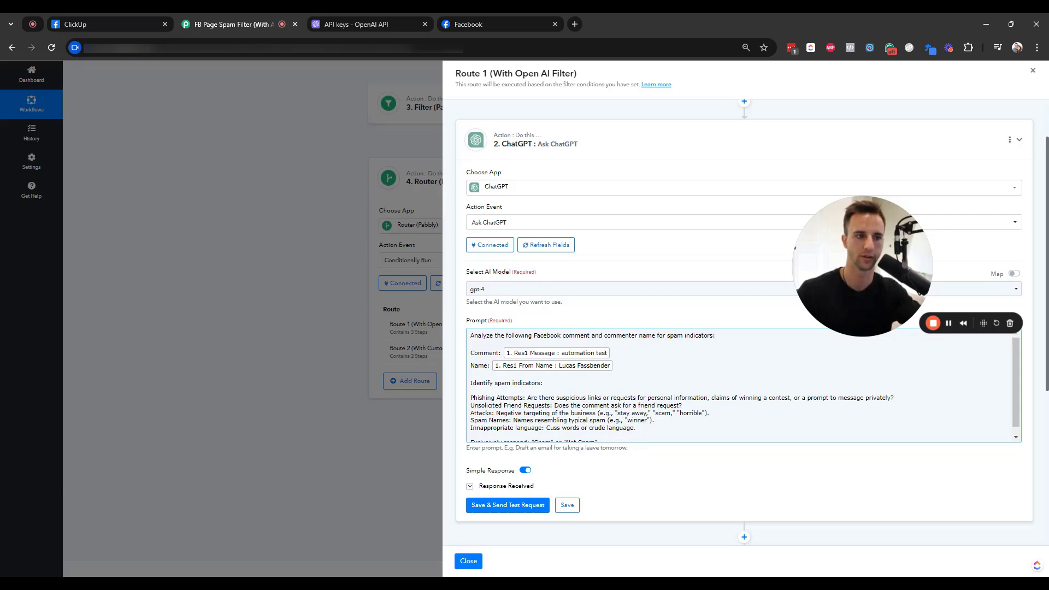
scroll(743, 385, "down", 1)
scroll(743, 385, "up", 1)
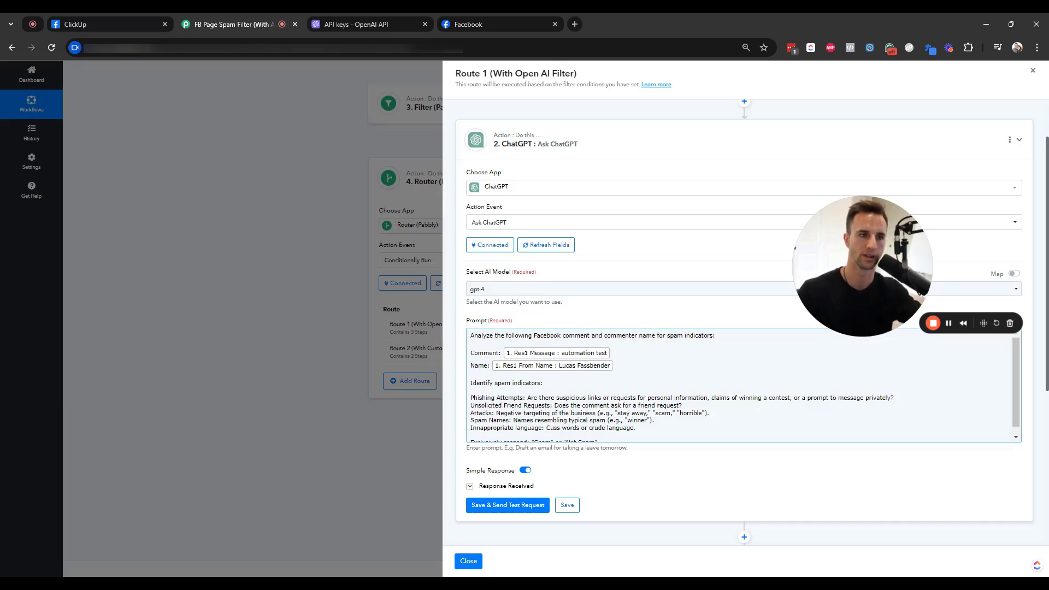
scroll(743, 386, "down", 1)
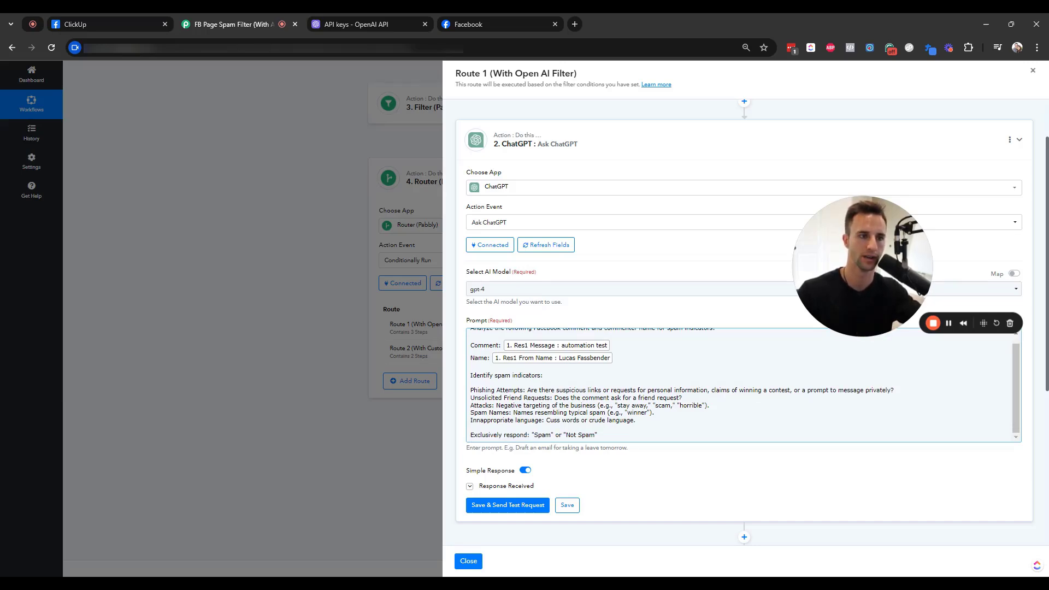
scroll(743, 385, "up", 1)
scroll(743, 386, "down", 1)
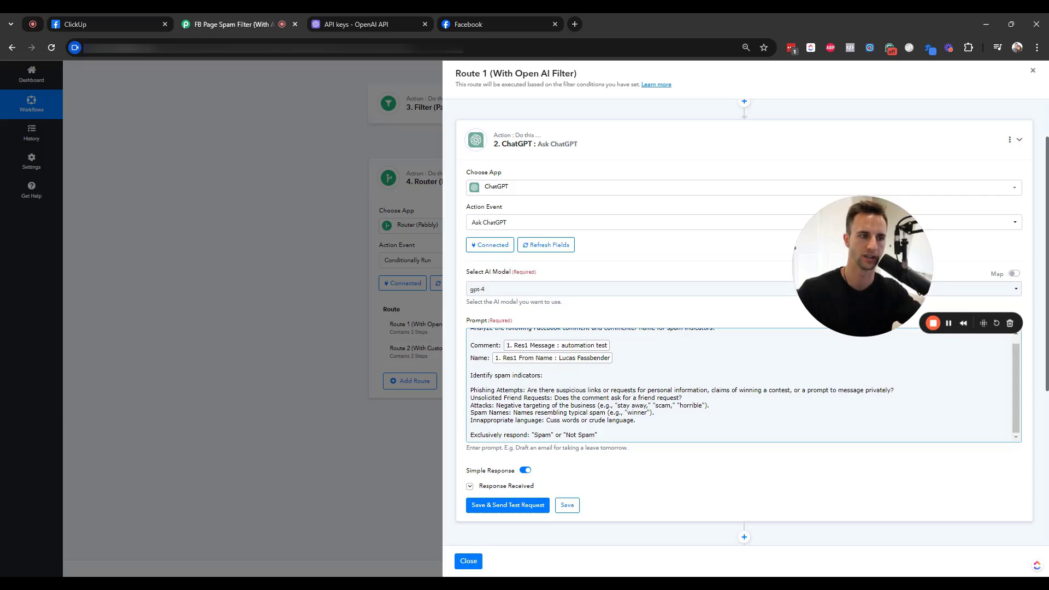
scroll(534, 335, "up", 1)
- Bring up the previous-step data sources available for the ChatGPT prompt and review the comment and name mappings
left_click(533, 334)
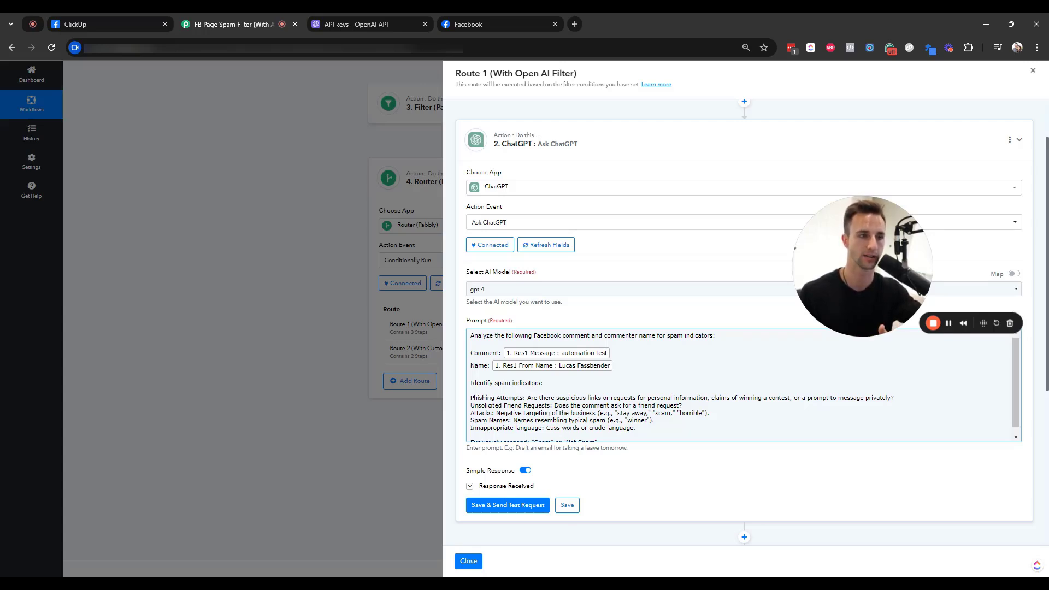
left_click(471, 366)
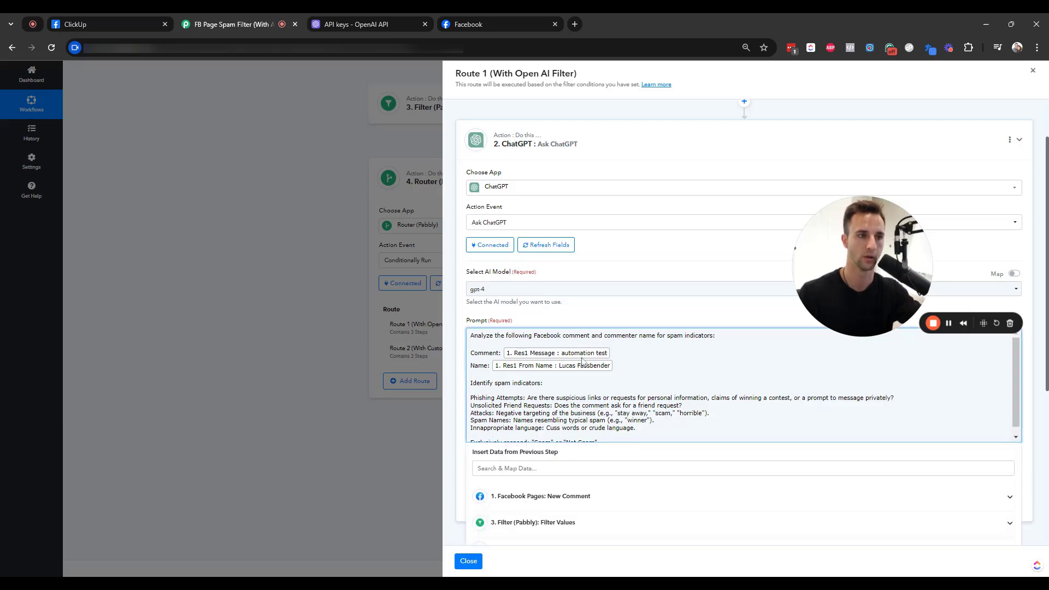
scroll(575, 368, "down", 1)
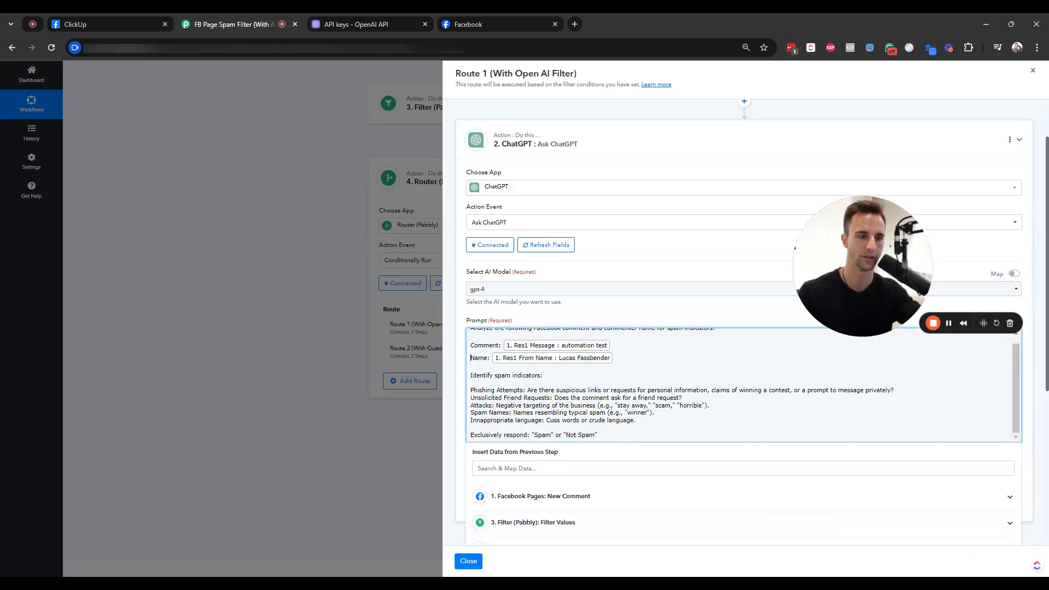
scroll(765, 486, "down", 1)
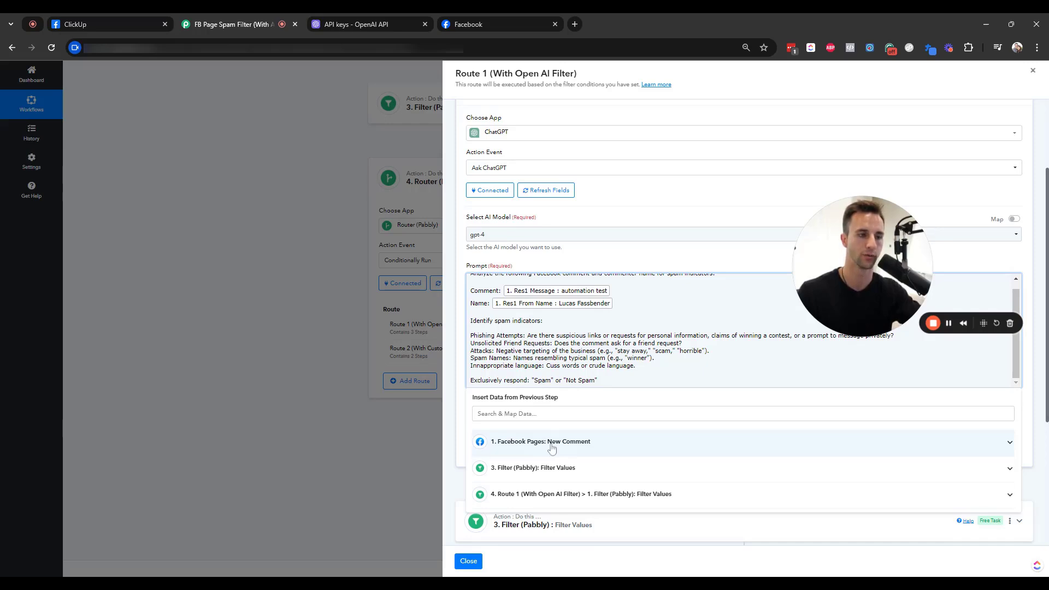
- Try adding the word "automation" before "Identify spam indicators" in the ChatGPT prompt and erase it again
left_click(470, 321)
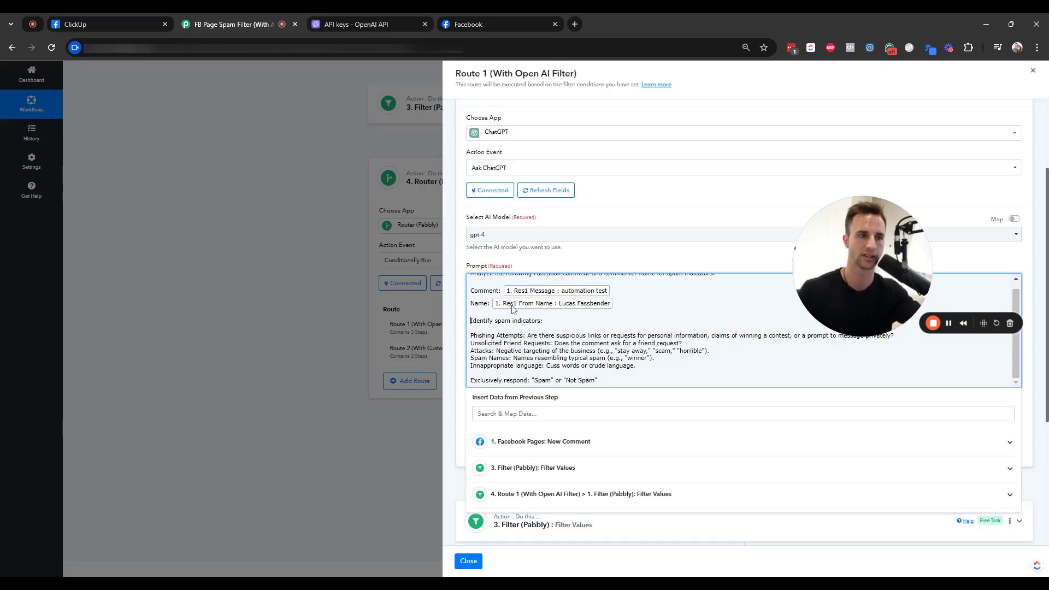
scroll(513, 309, "up", 1)
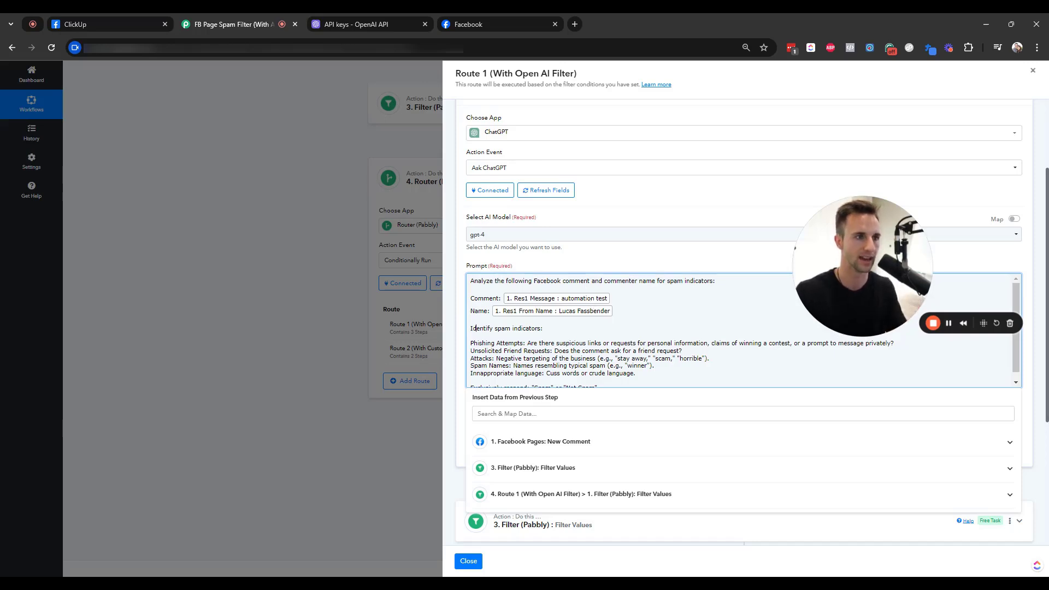
type("automation")
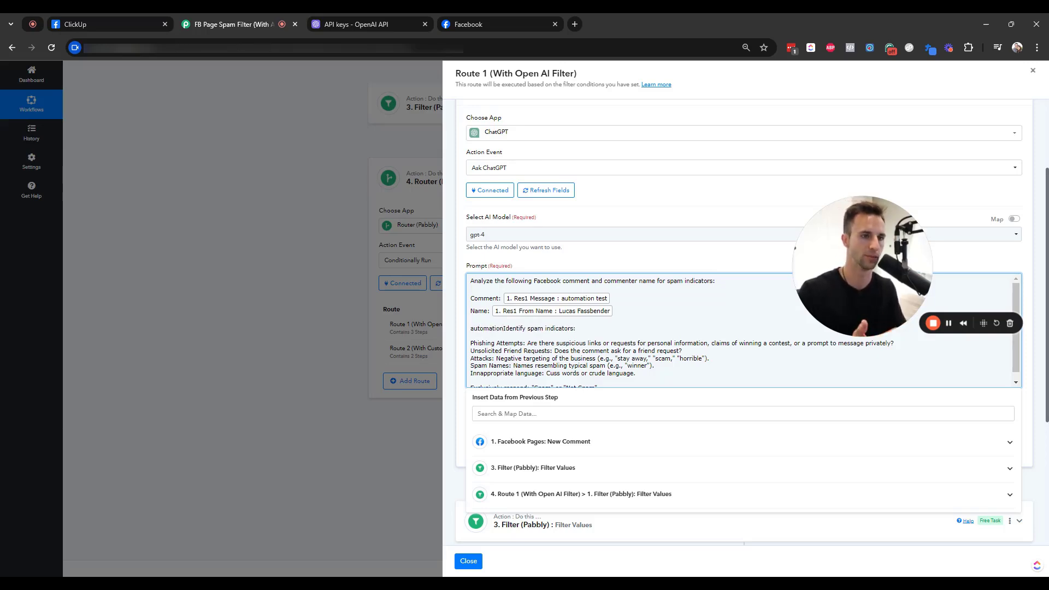
key("BackSpace")
key("BackSpace")
key("BackSpace")
key("BackSpace")
key("BackSpace")
key("BackSpace")
key("BackSpace")
key("BackSpace")
key("BackSpace")
key("BackSpace")
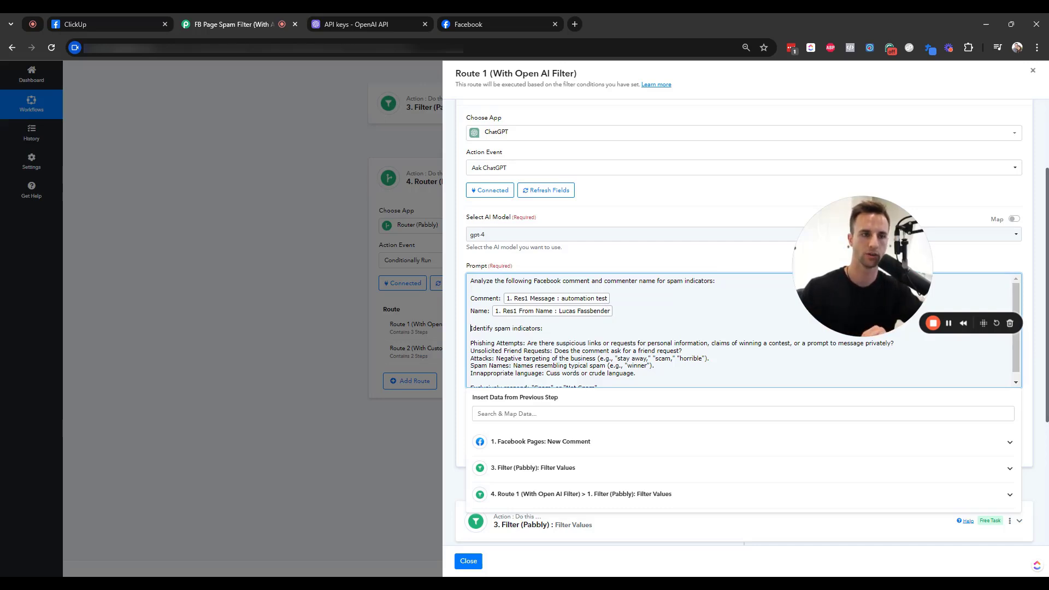
- Map the Res1 Message field from the Facebook Pages New Comment trigger onto a new line above "Identify spam indicators" in the prompt
key("Return")
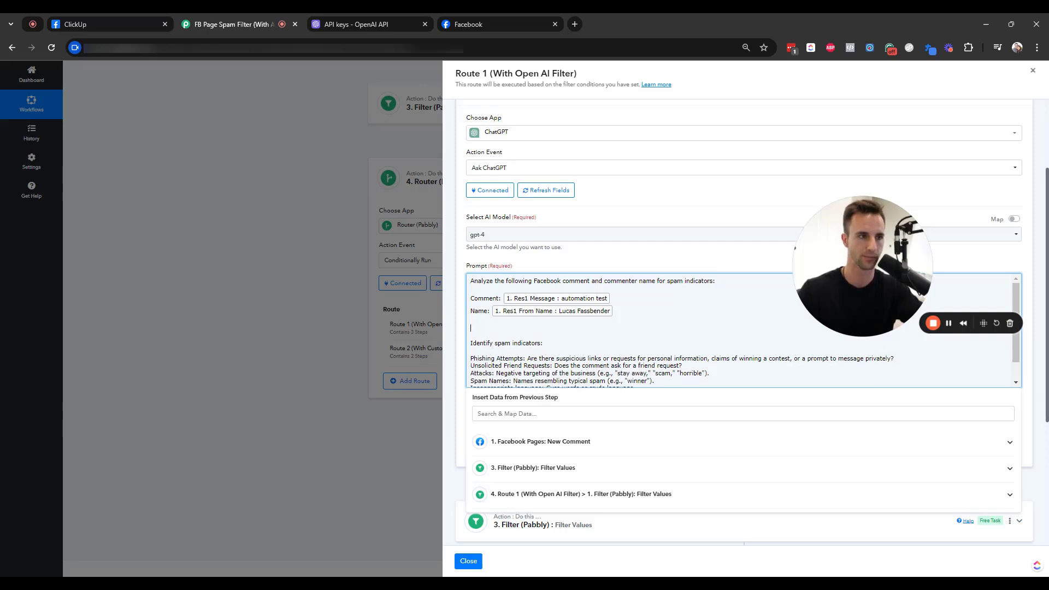
left_click(558, 450)
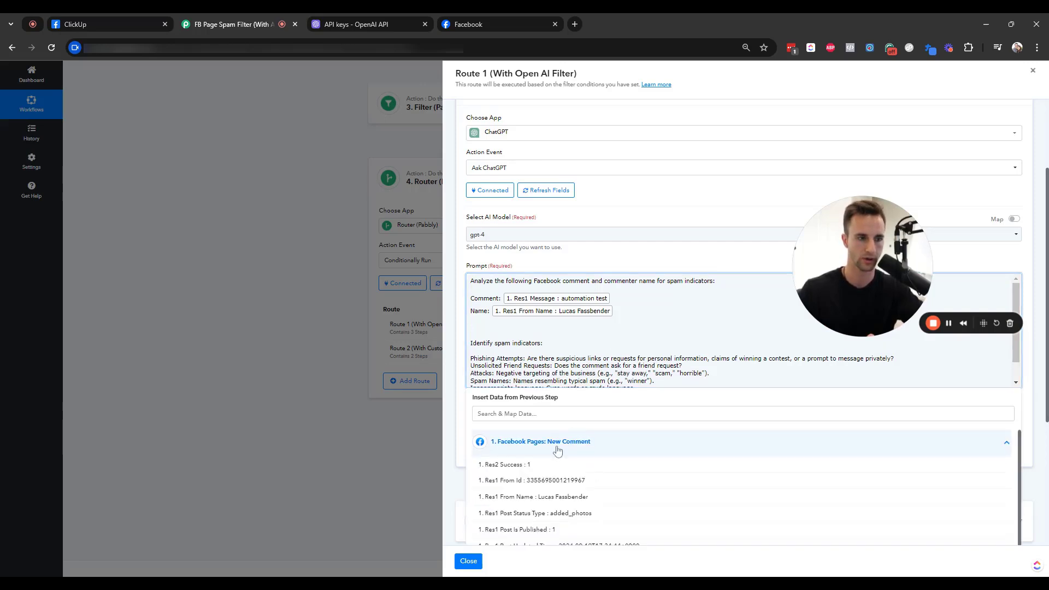
left_click(557, 450)
left_click(557, 450)
scroll(558, 450, "down", 3)
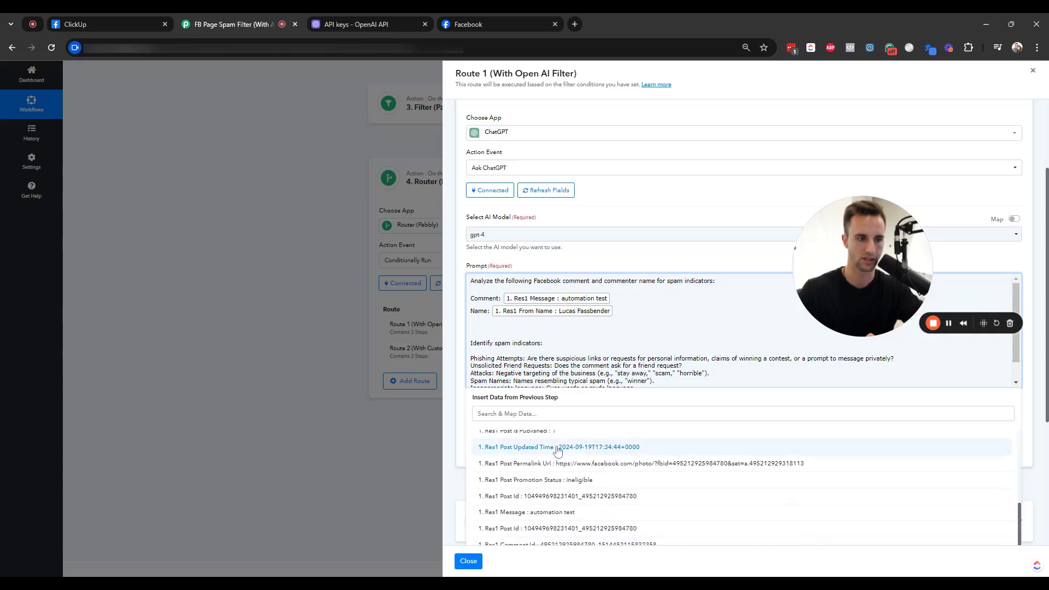
scroll(557, 449, "down", 1)
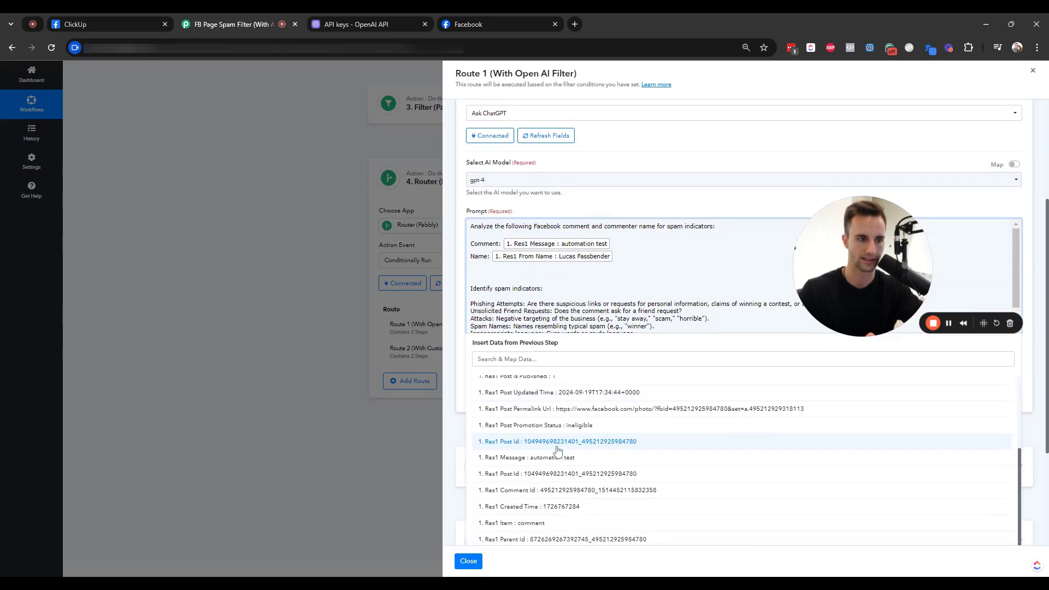
left_click(567, 459)
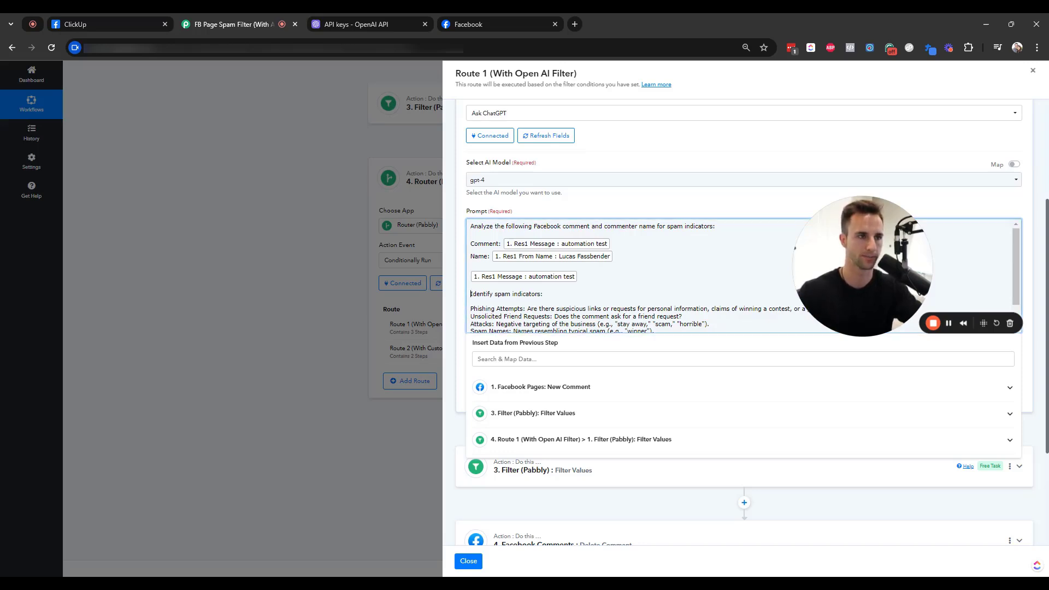
left_click_drag(878, 261, 914, 176)
scroll(621, 322, "down", 1)
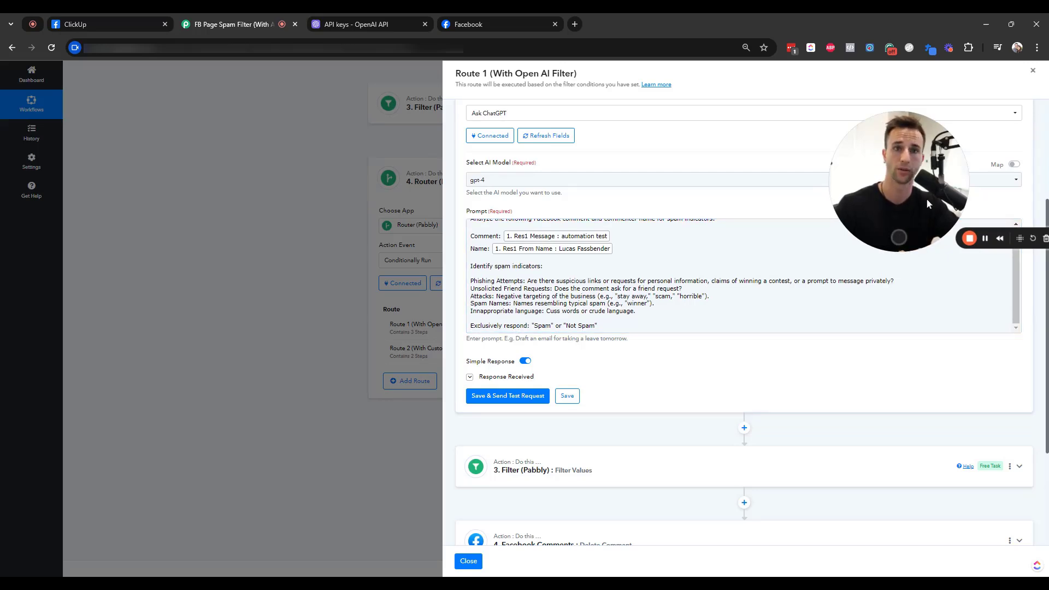
left_click_drag(919, 201, 836, 183)
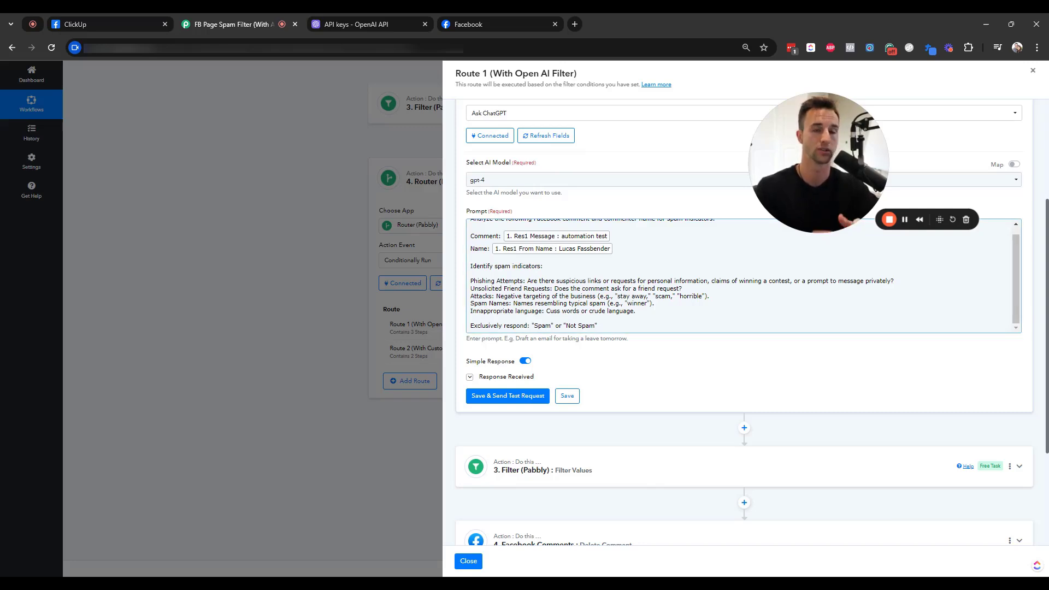
- Open the step 3 filter in Route 1 and inspect its condition and the data sources available for its label
left_click(646, 356)
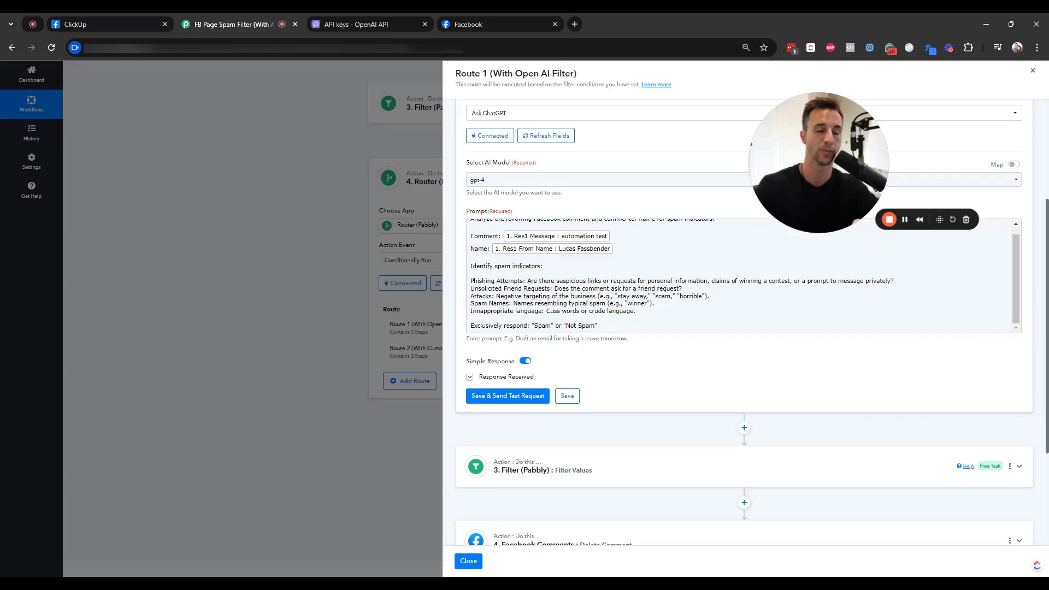
scroll(635, 342, "down", 2)
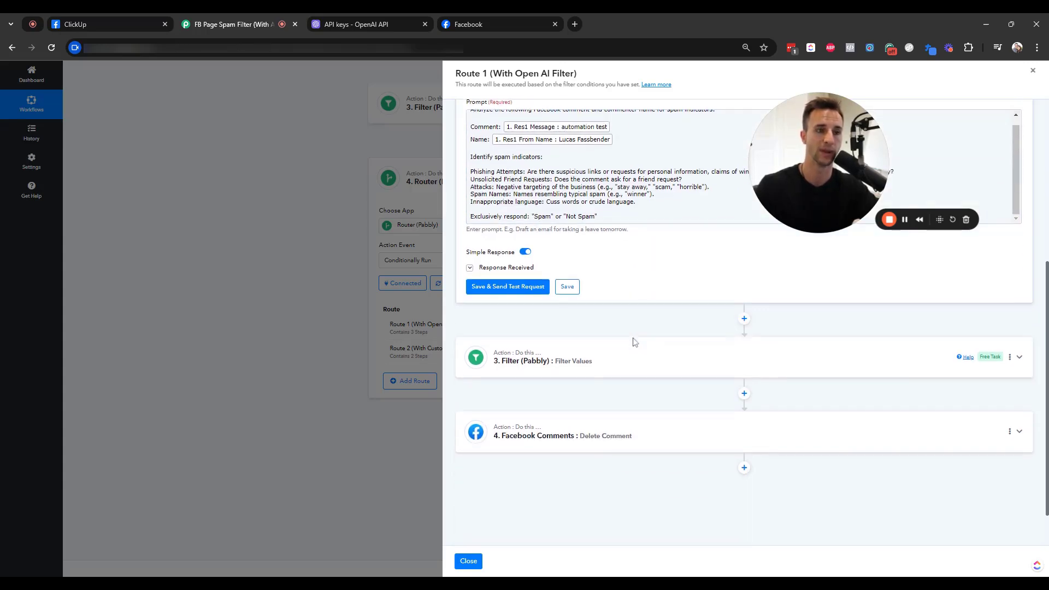
left_click(666, 359)
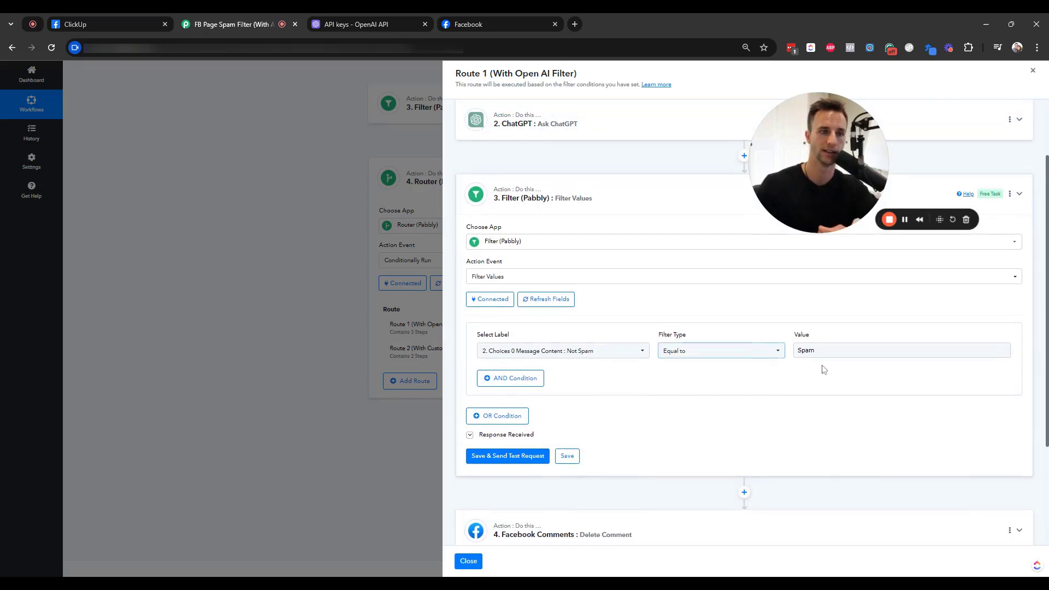
left_click(554, 353)
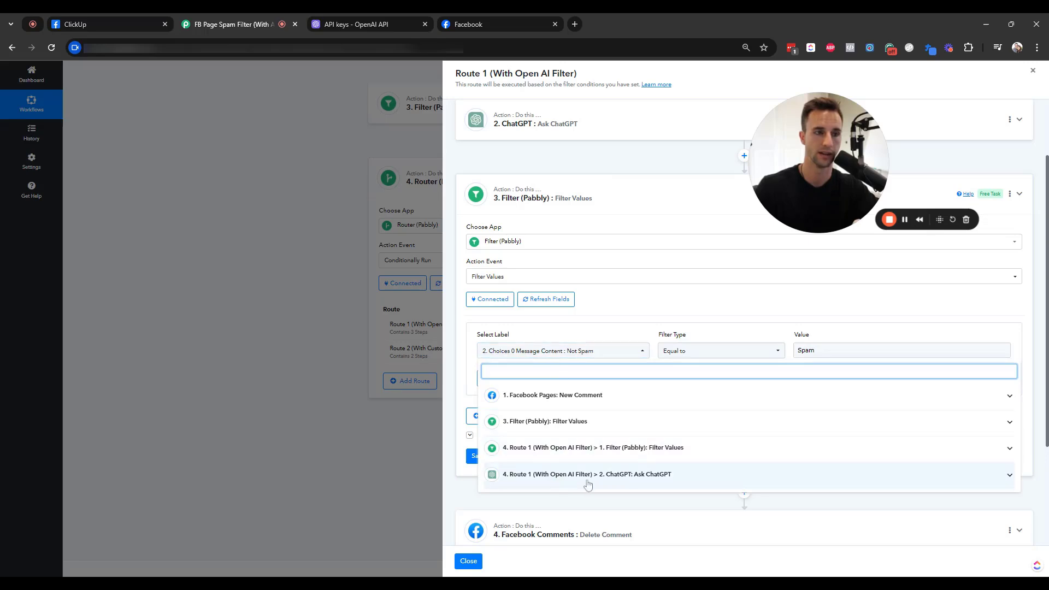
left_click(830, 316)
- Open Route 1's Delete Comment step and inspect which New Comment trigger fields can be mapped to the Comment ID
scroll(720, 380, "down", 2)
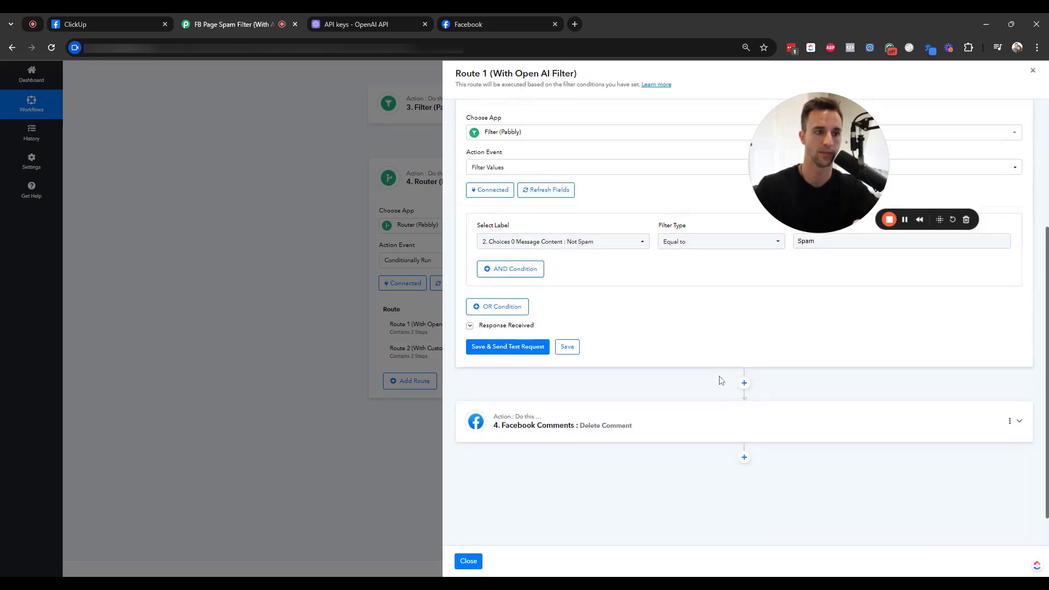
scroll(721, 380, "down", 1)
left_click(716, 392)
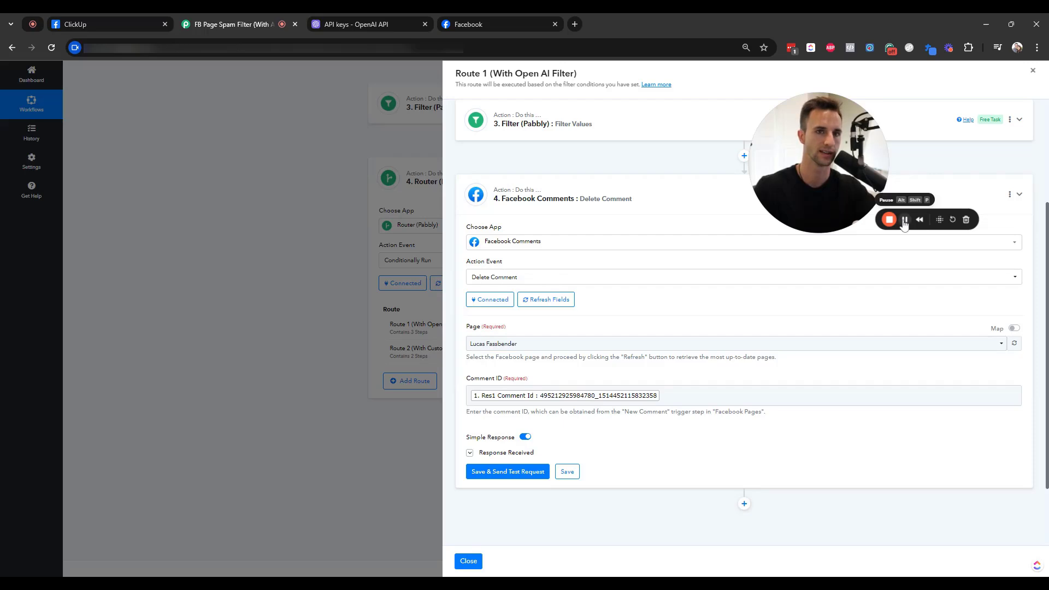
scroll(830, 306, "down", 2)
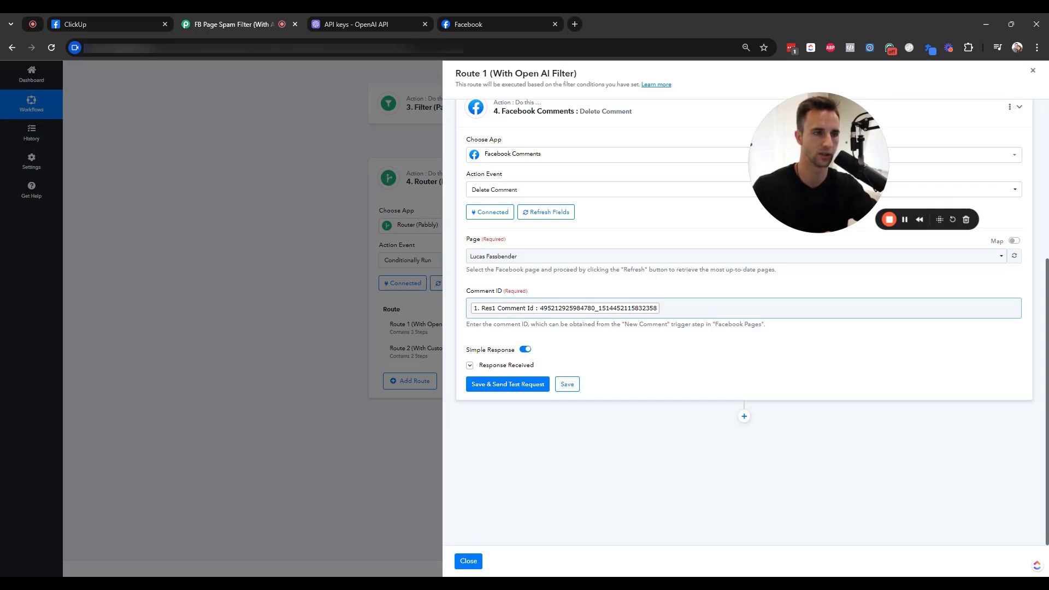
left_click(665, 310)
left_click(604, 382)
scroll(608, 423, "down", 2)
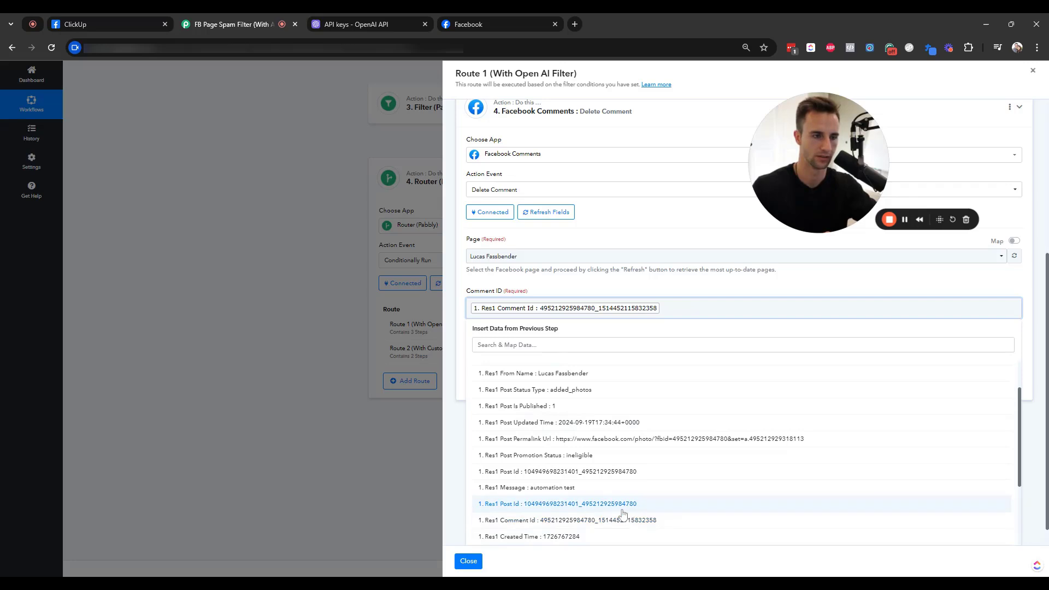
scroll(605, 462, "up", 2)
left_click(784, 287)
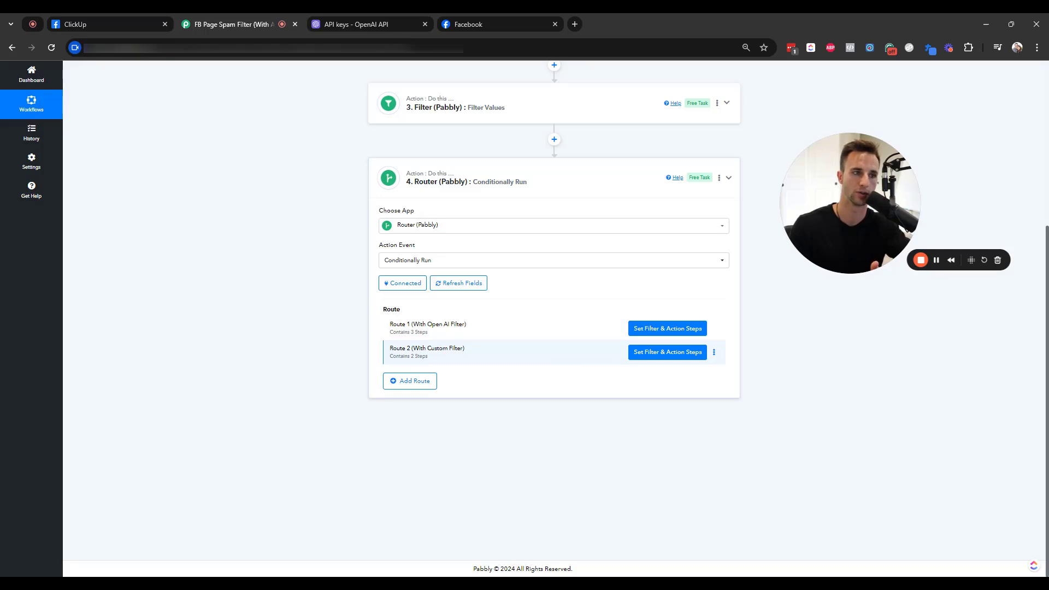
- Open Route 2 (With Custom Filter) from the Router and review the OR conditions in its custom filter step
left_click(715, 355)
left_click(668, 352)
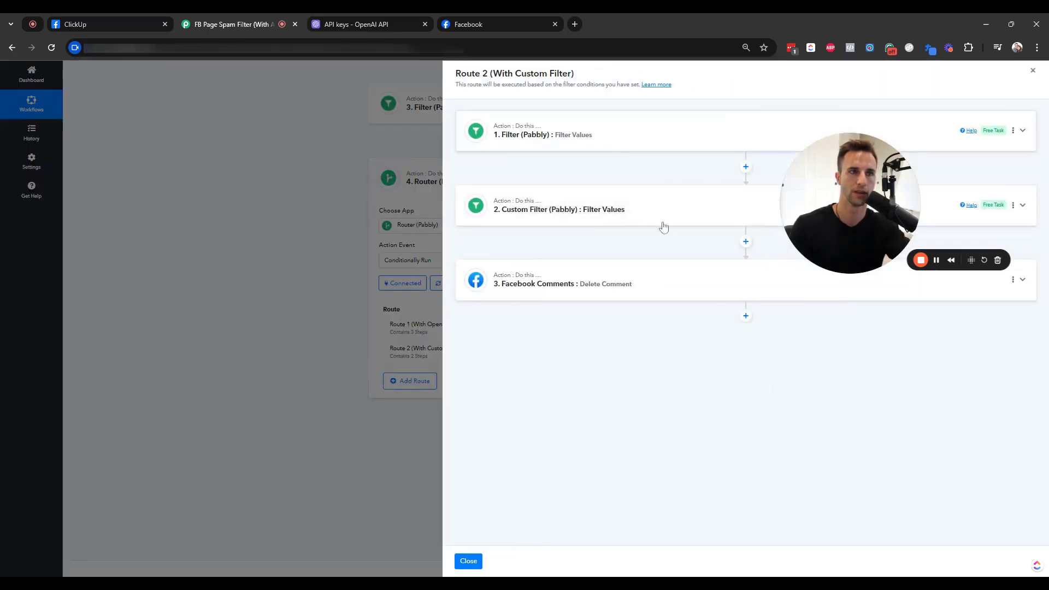
left_click(662, 224)
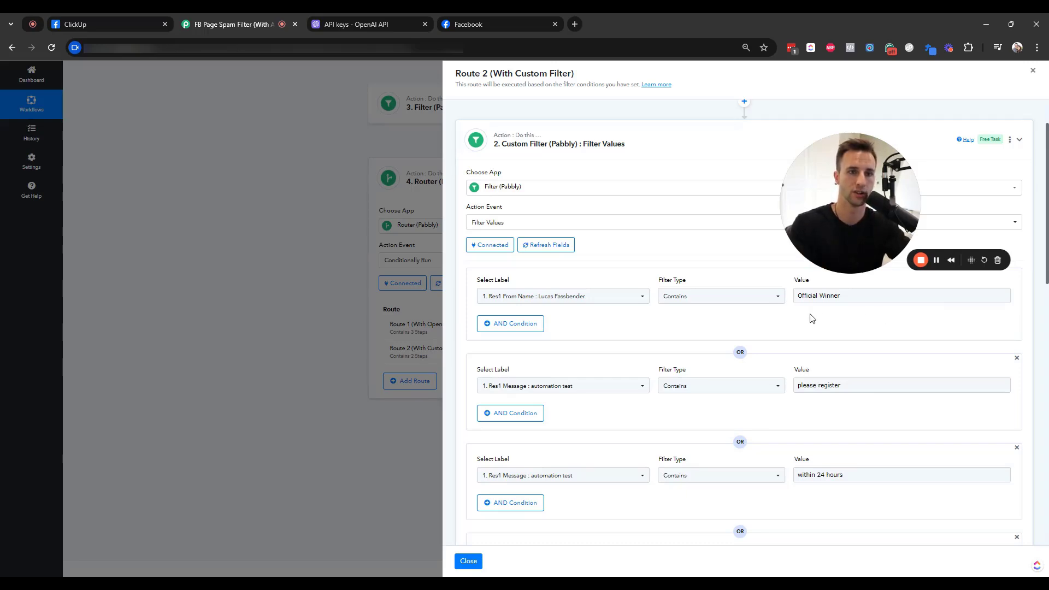
left_click(846, 294)
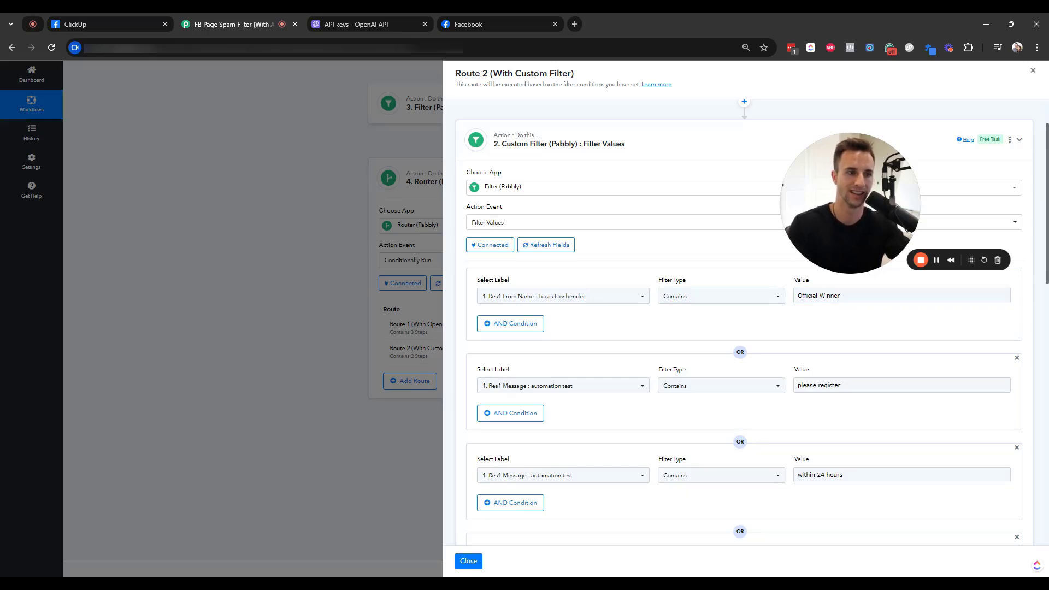
scroll(903, 377, "down", 3)
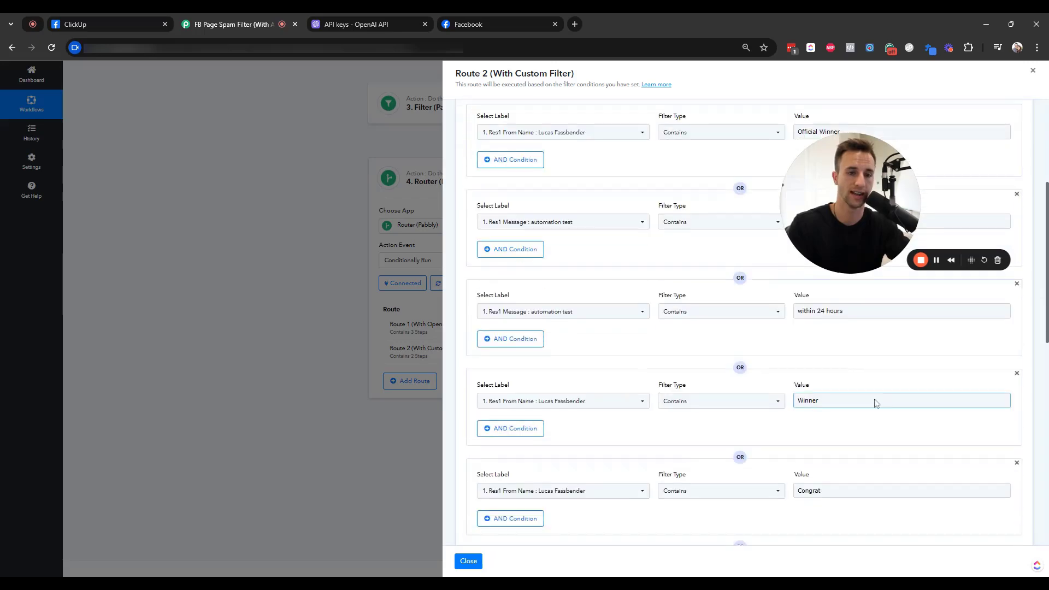
- Review the remaining OR conditions in Route 2's custom filter and close the route
scroll(880, 407, "down", 5)
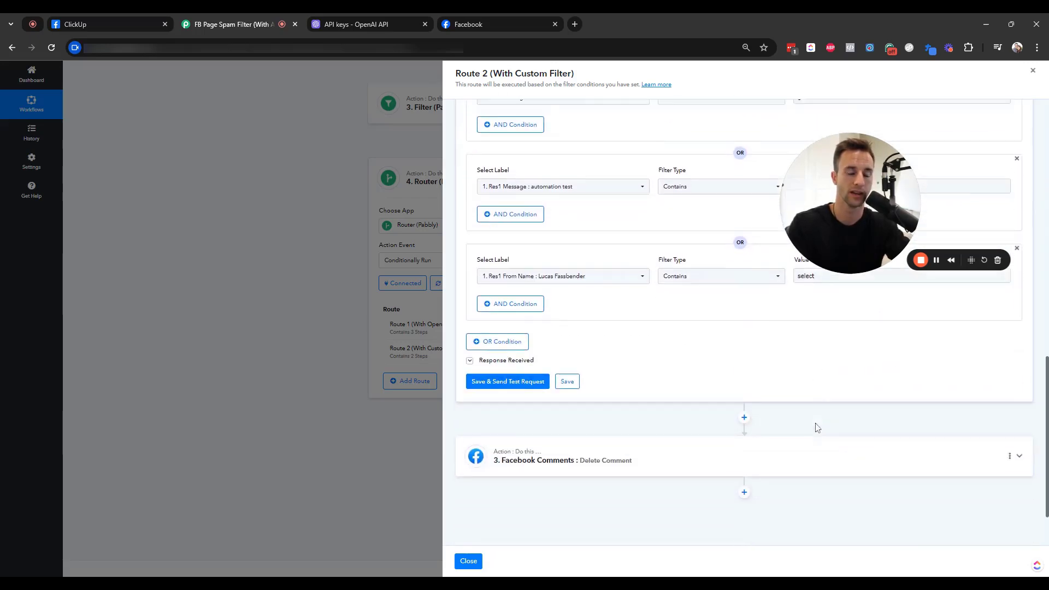
scroll(816, 427, "down", 1)
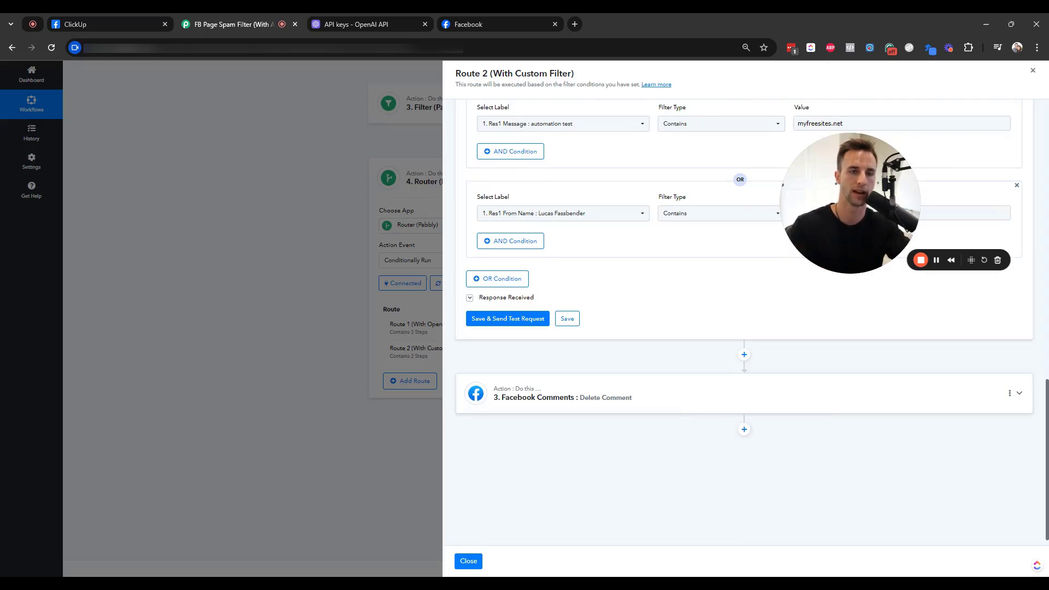
scroll(880, 363, "up", 5)
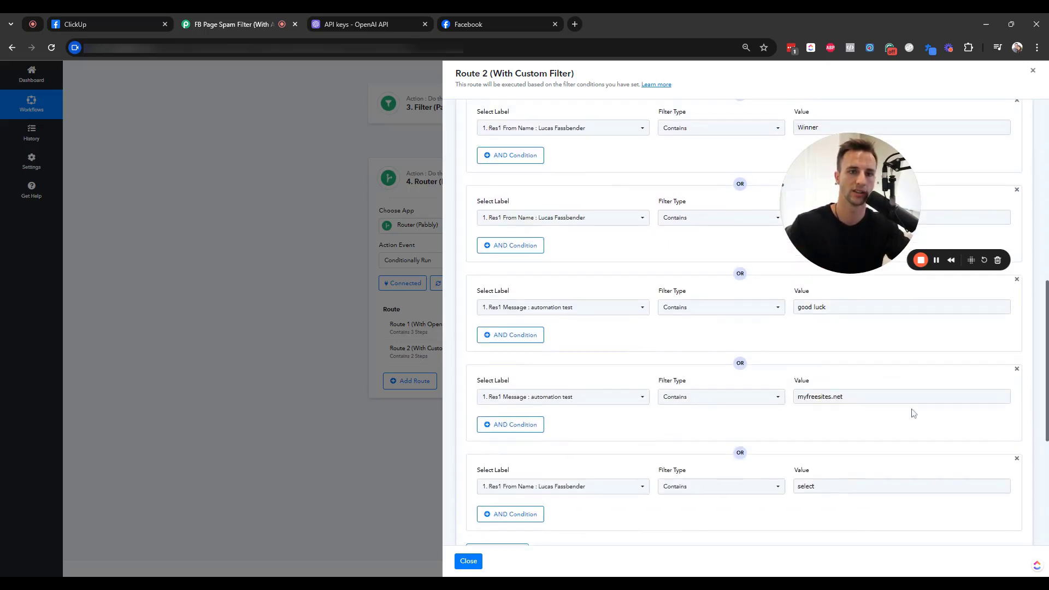
scroll(907, 404, "up", 3)
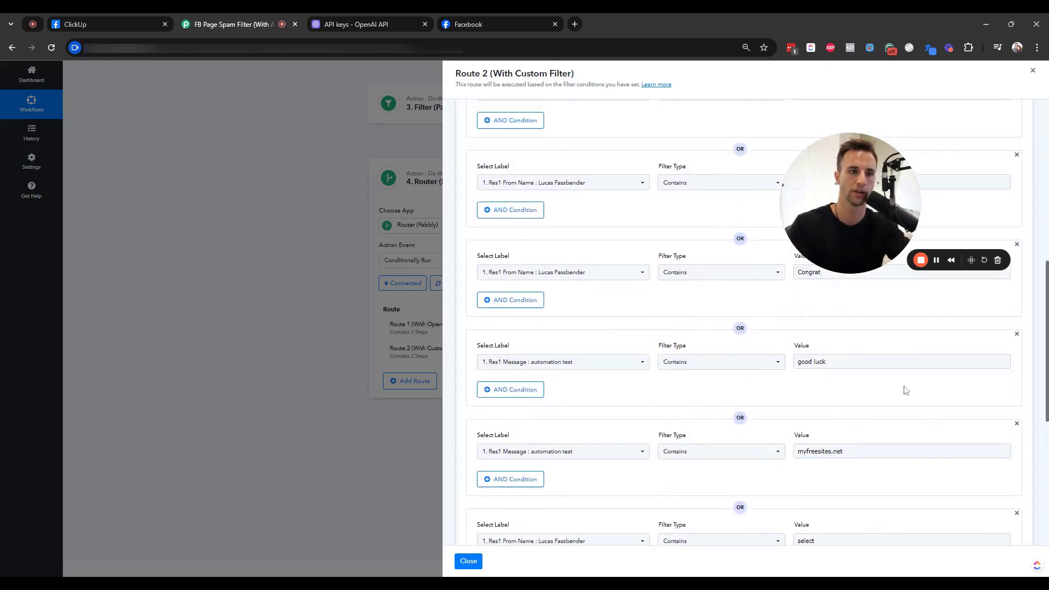
left_click(1034, 71)
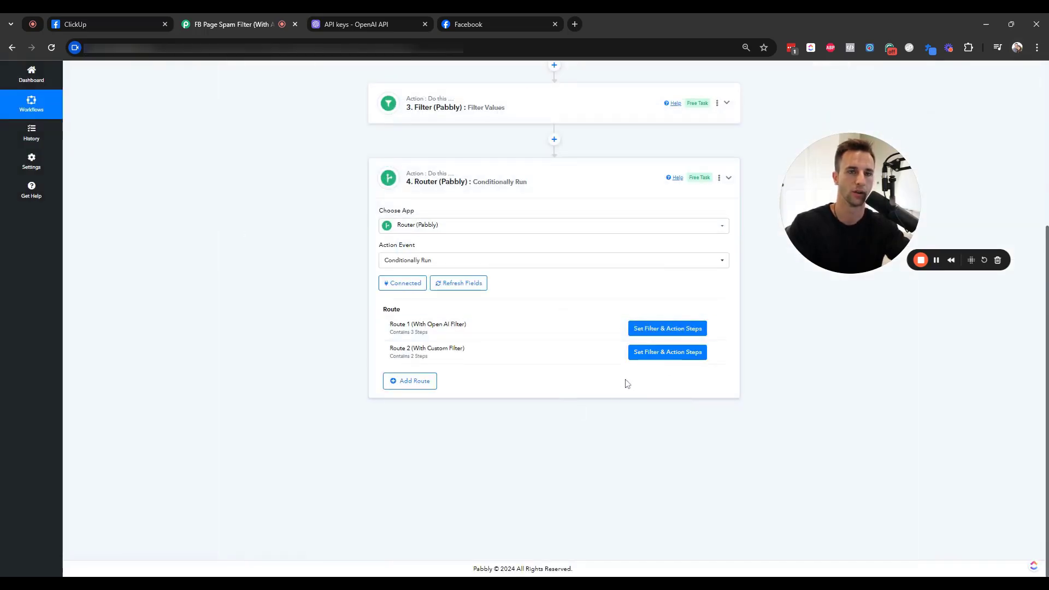
- Open the Agency API Key (ChatGPT) connection of Route 1's ChatGPT step for updating and reveal its token field with Update Connections Data
left_click(937, 260)
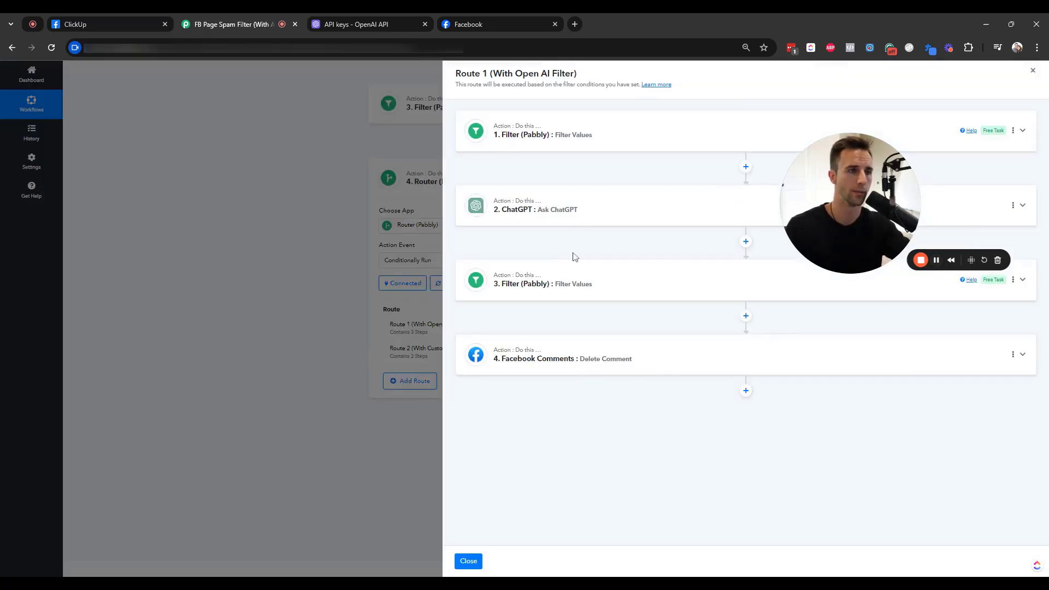
left_click(573, 210)
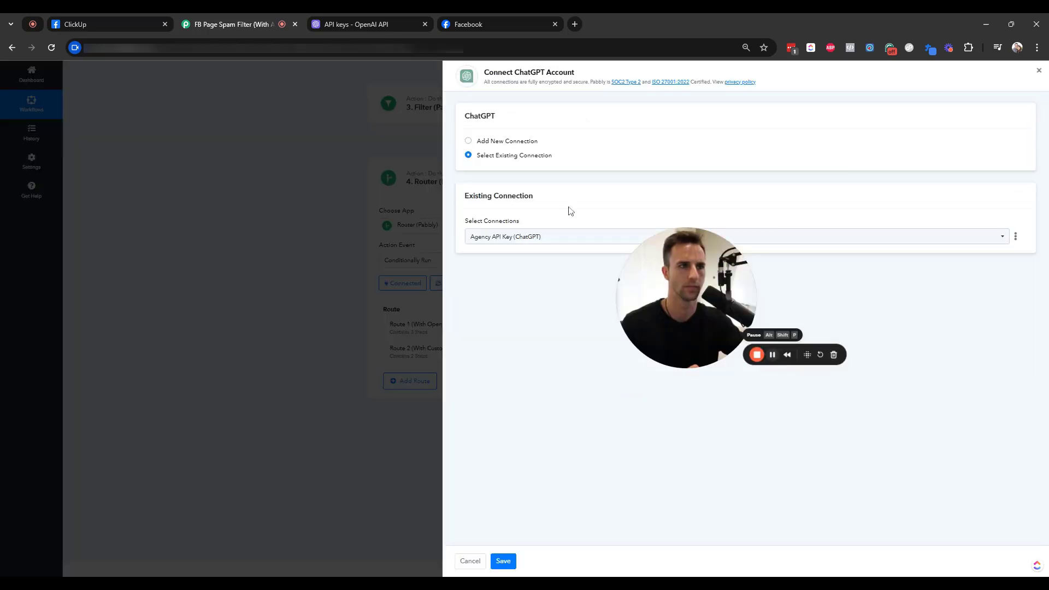
left_click(1015, 237)
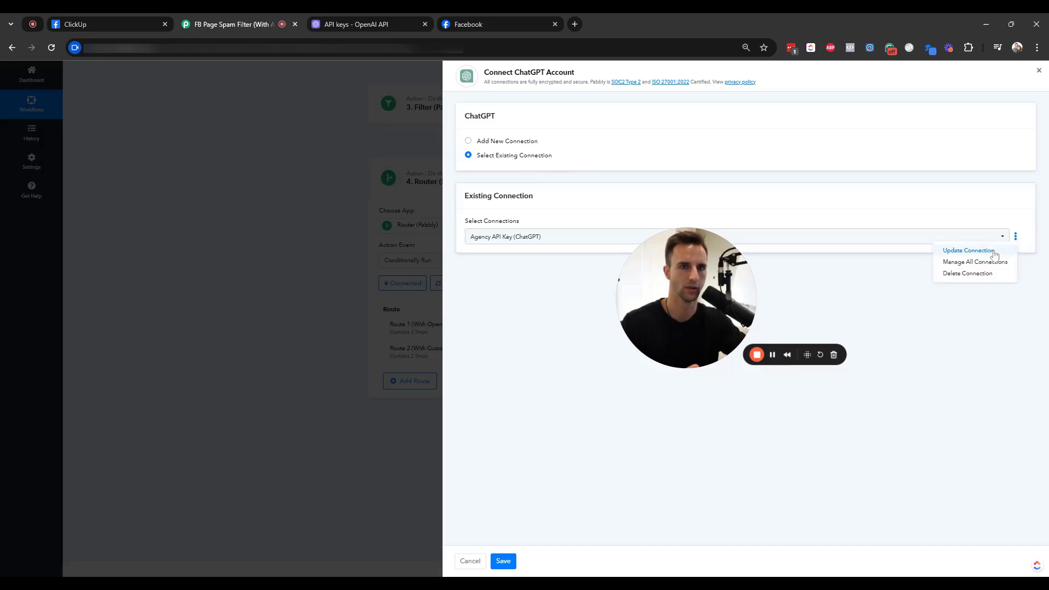
left_click(994, 252)
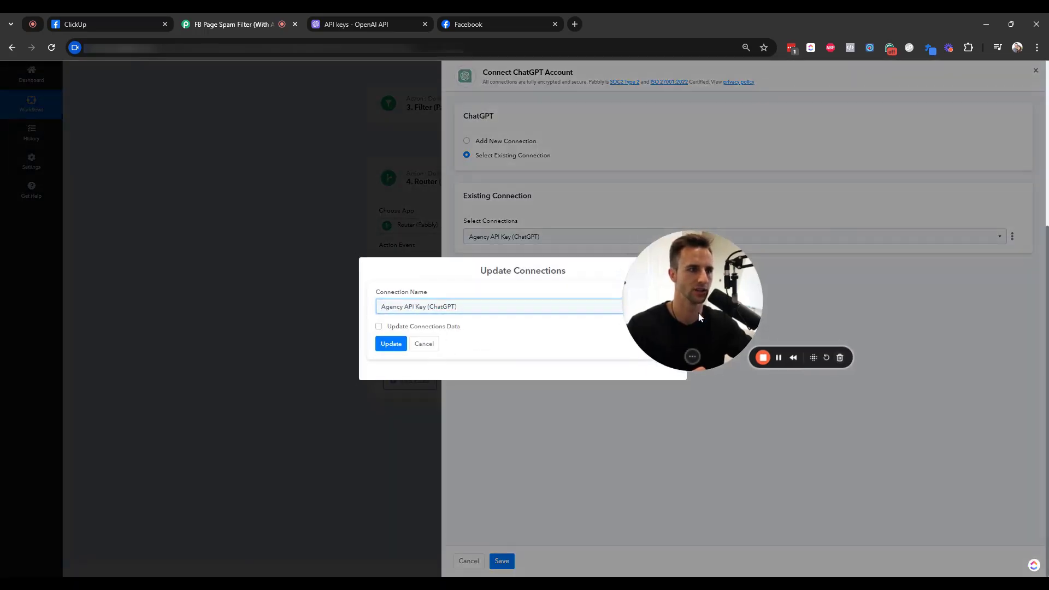
left_click(379, 327)
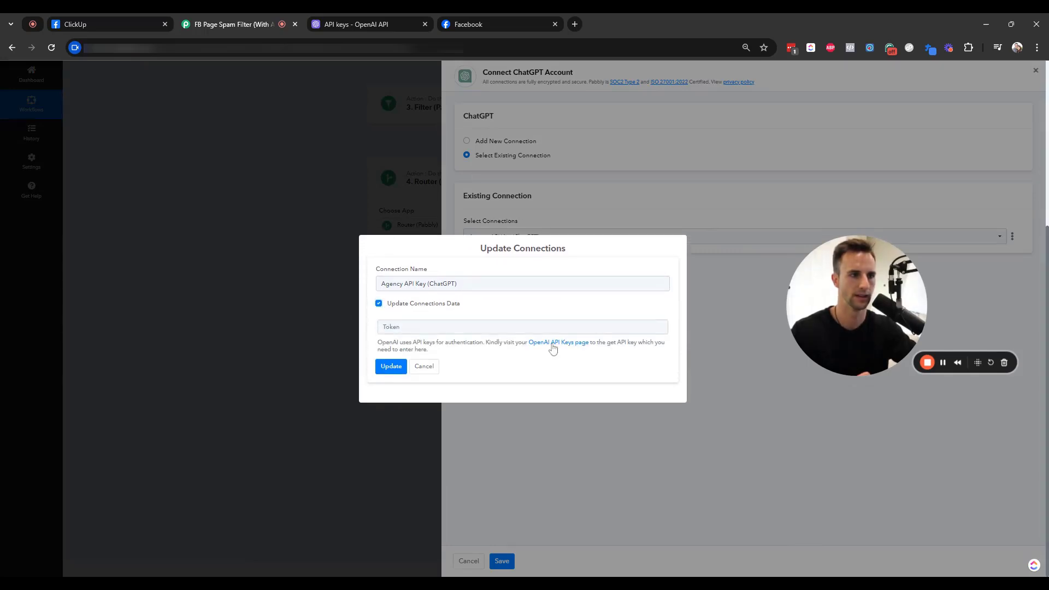
left_click(553, 344)
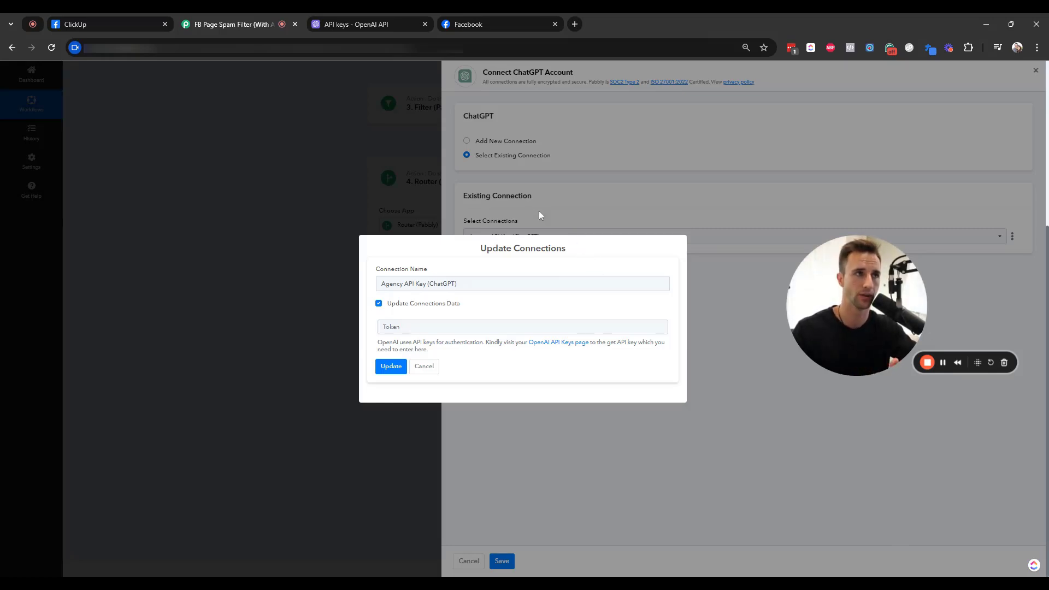
- Switch to the OpenAI API keys page and inspect the profile's user API keys and the list of available projects
left_click(376, 19)
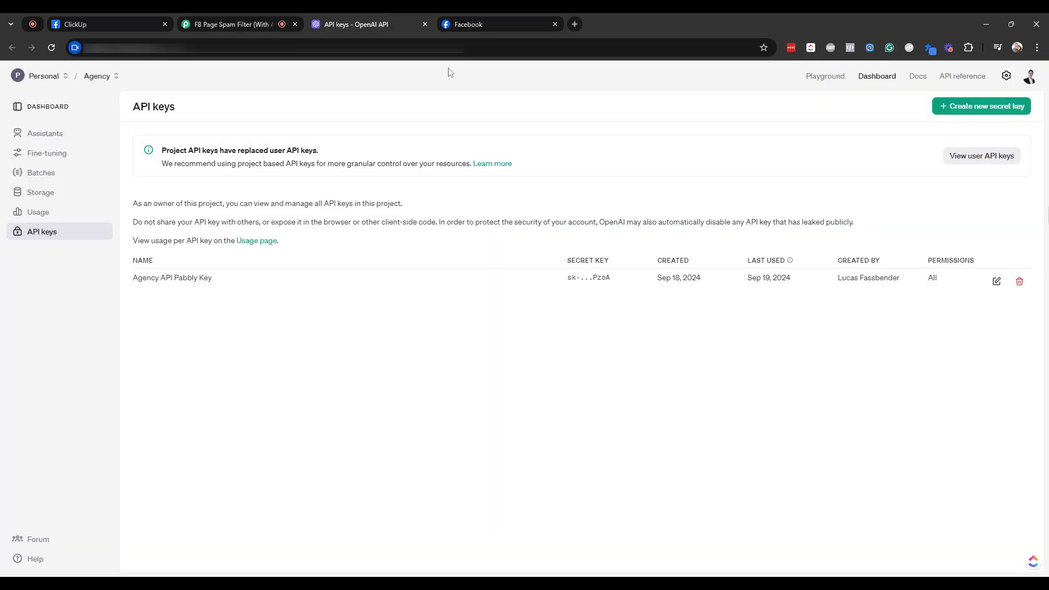
left_click(1025, 79)
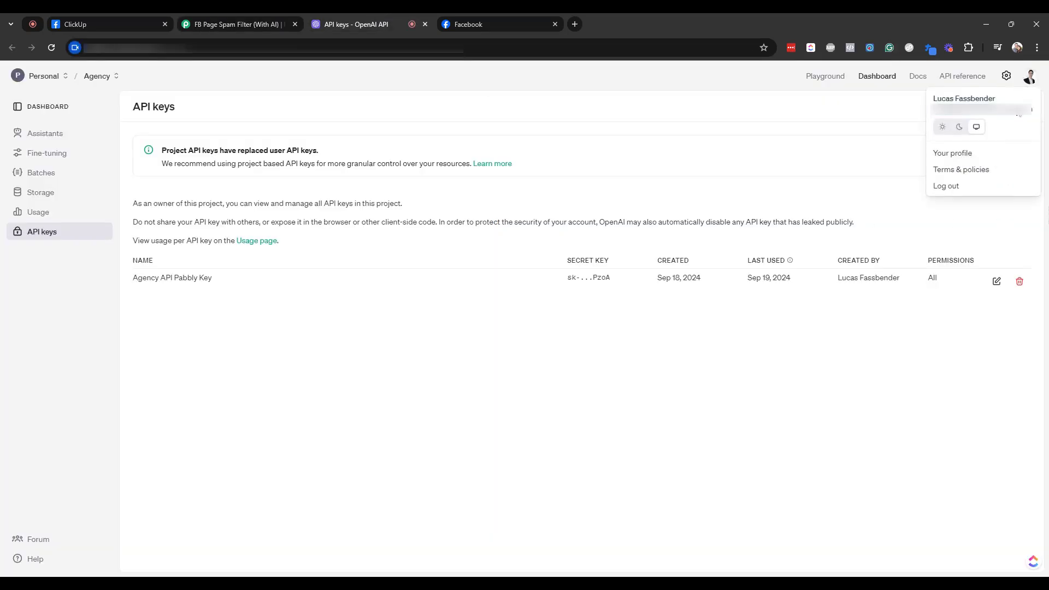
left_click(968, 154)
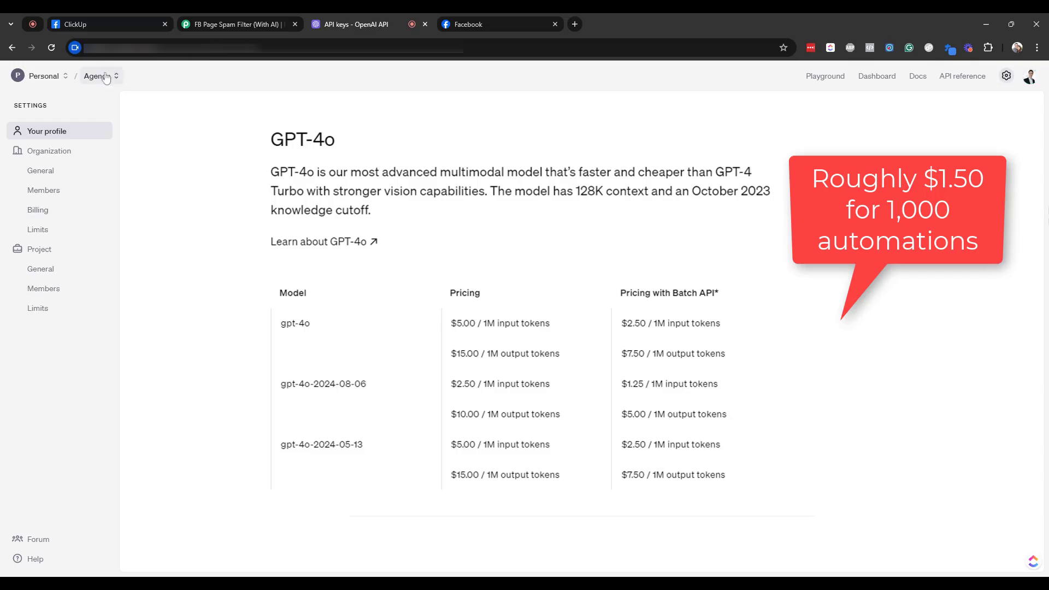
left_click(99, 76)
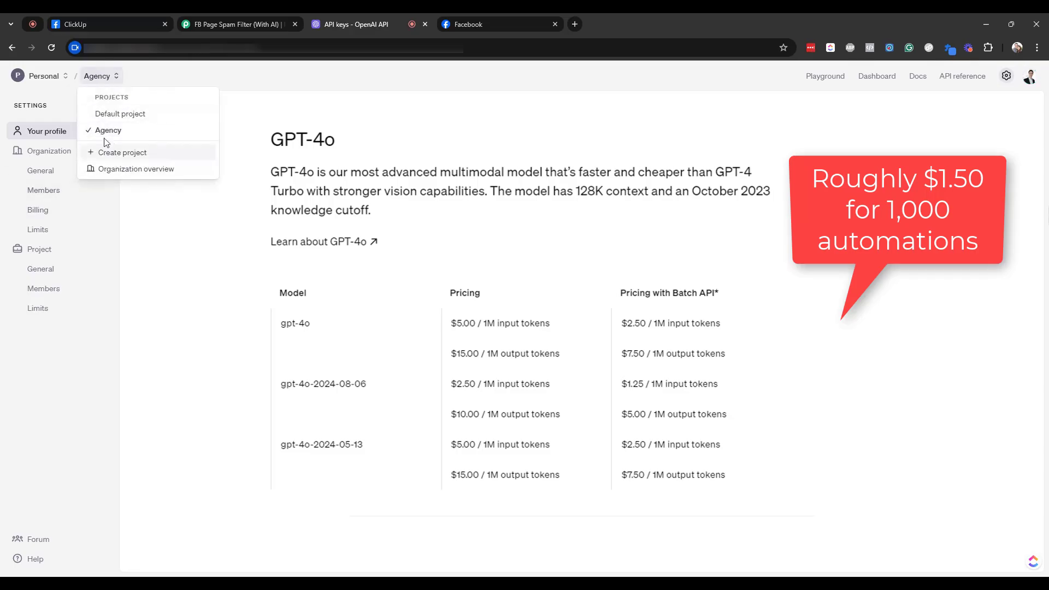
left_click(236, 298)
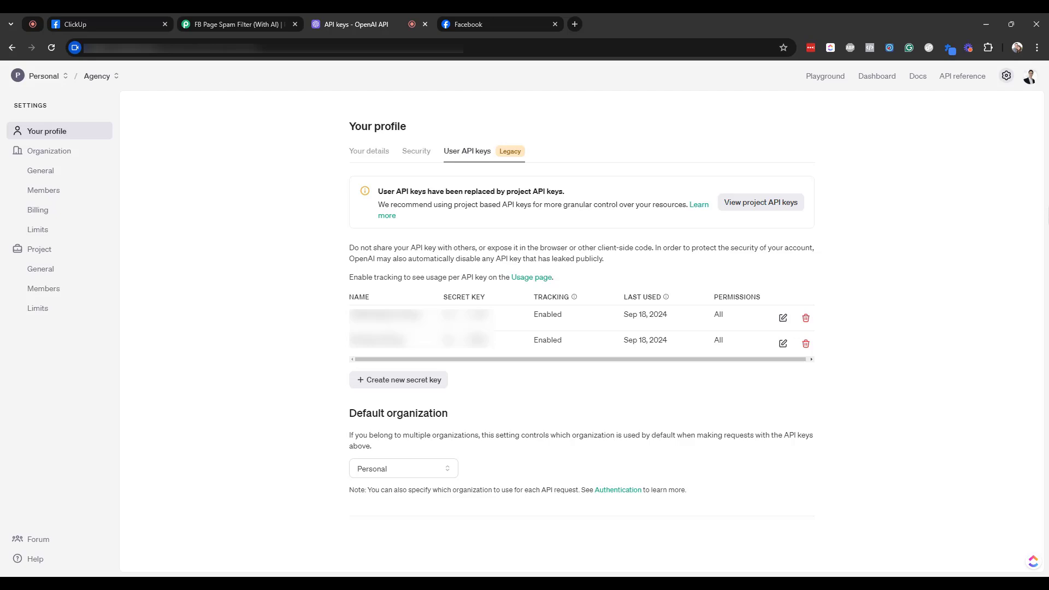
- Inspect the new secret key form under the project API keys, cancel it, and return to Pabbly Connect
left_click(753, 206)
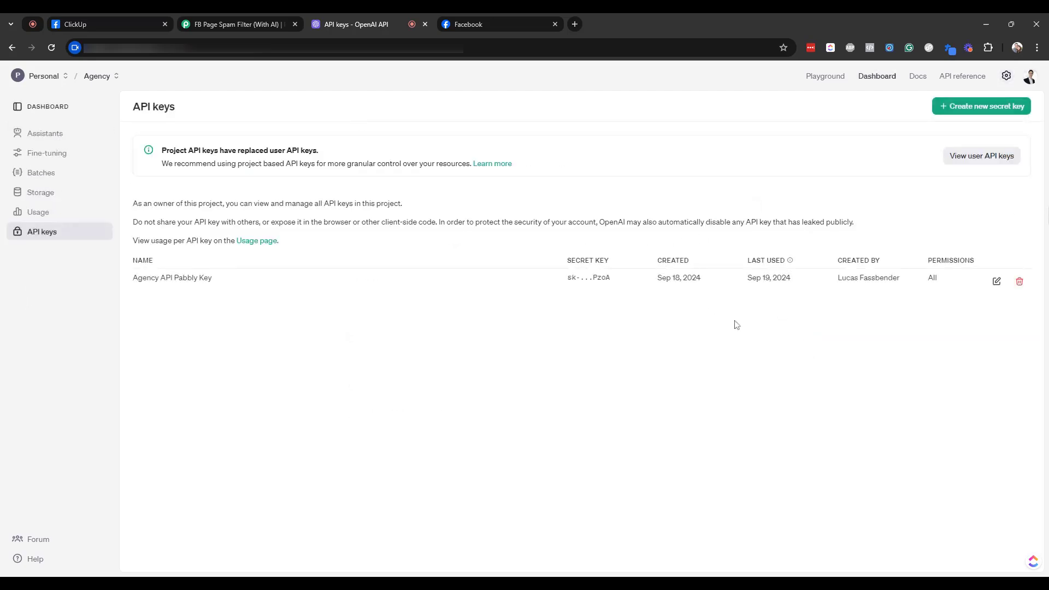
left_click(982, 107)
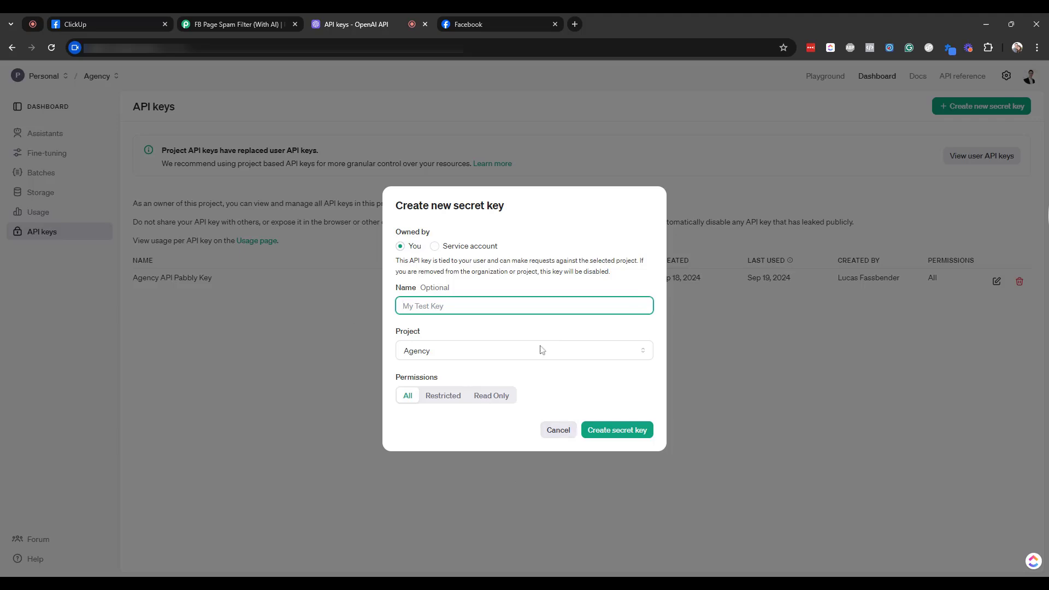
left_click(558, 430)
left_click(214, 20)
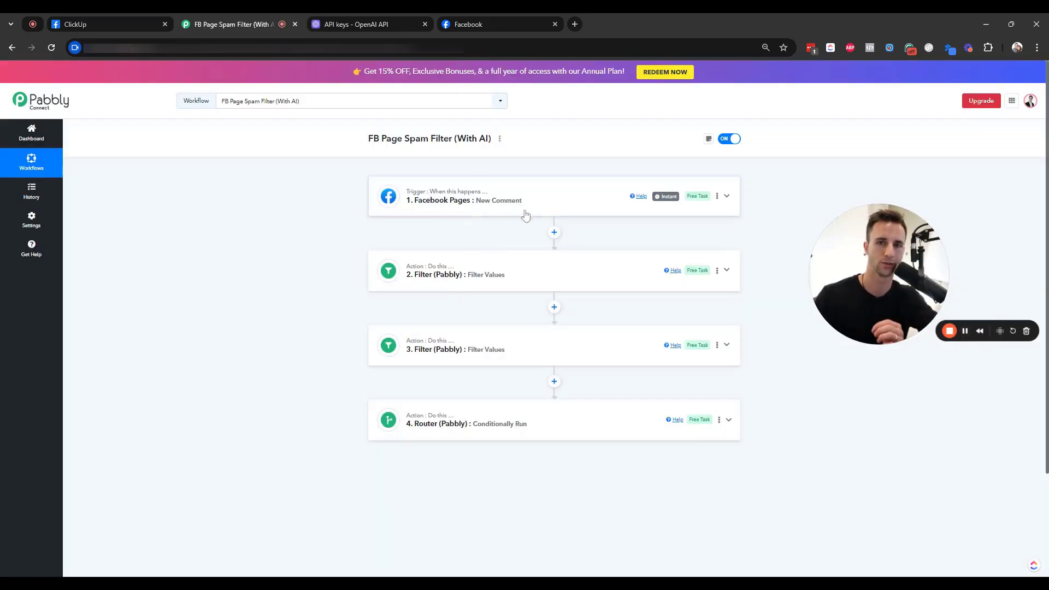
- Switch to Facebook, post the comment "Your business is HORRIBLE!" on the page's photo, and reload the page
left_click(490, 25)
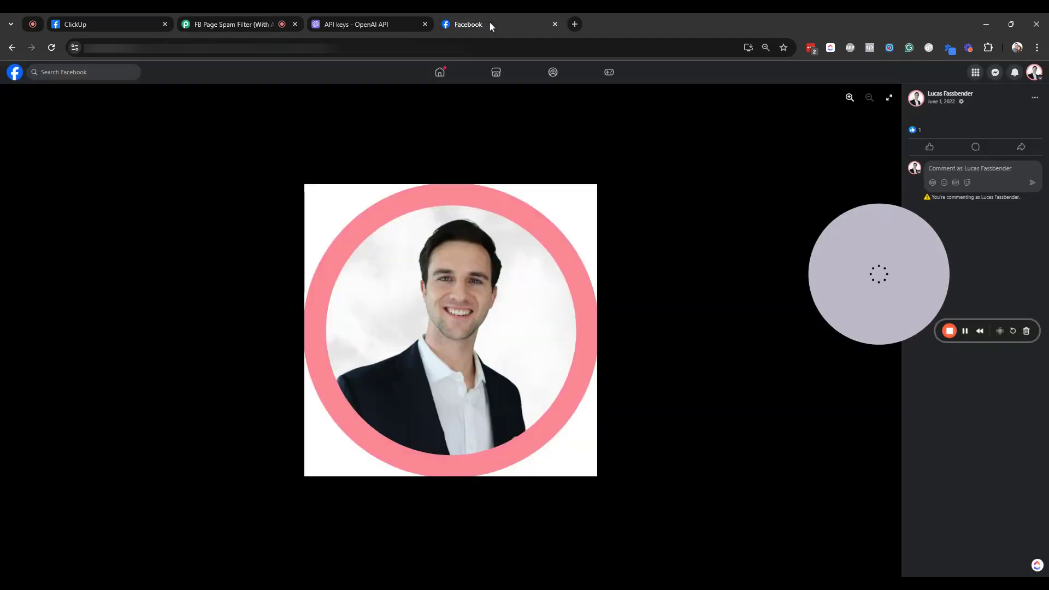
left_click_drag(872, 306, 725, 230)
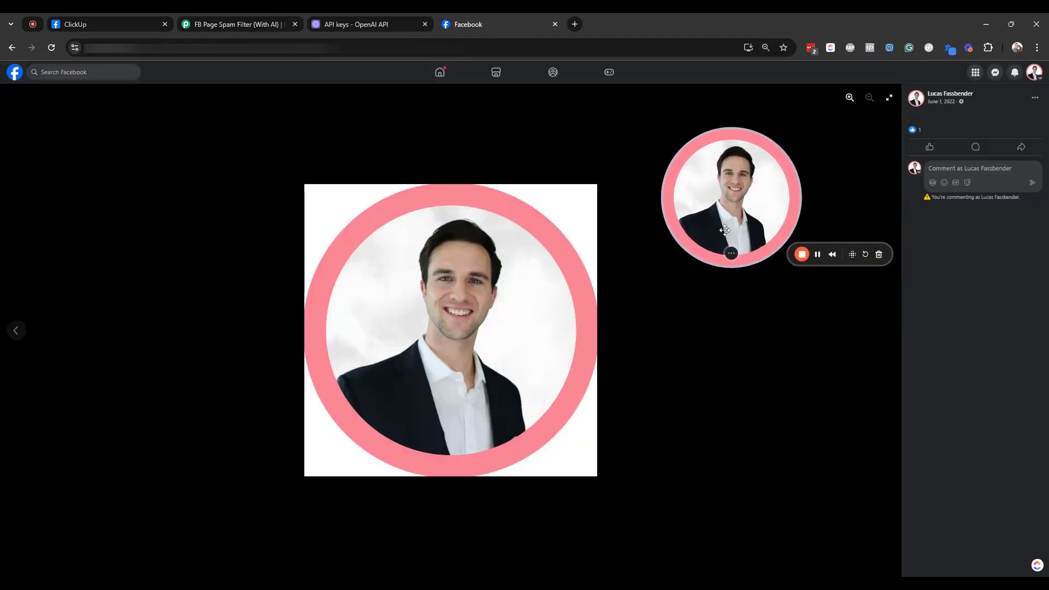
left_click(950, 185)
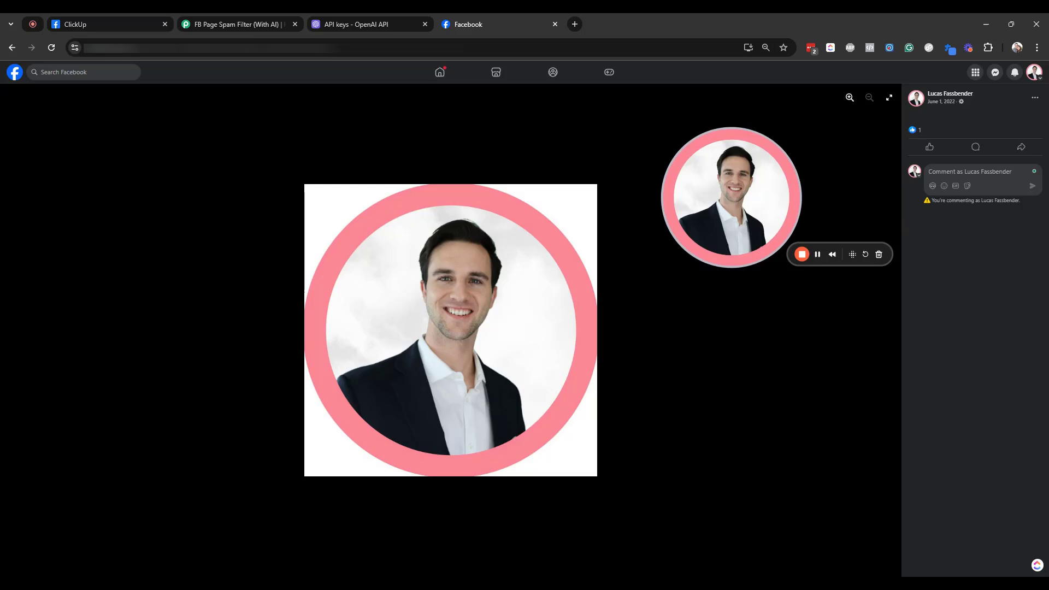
type("Your bu")
type("siness is HORRIBLE!")
key("Return")
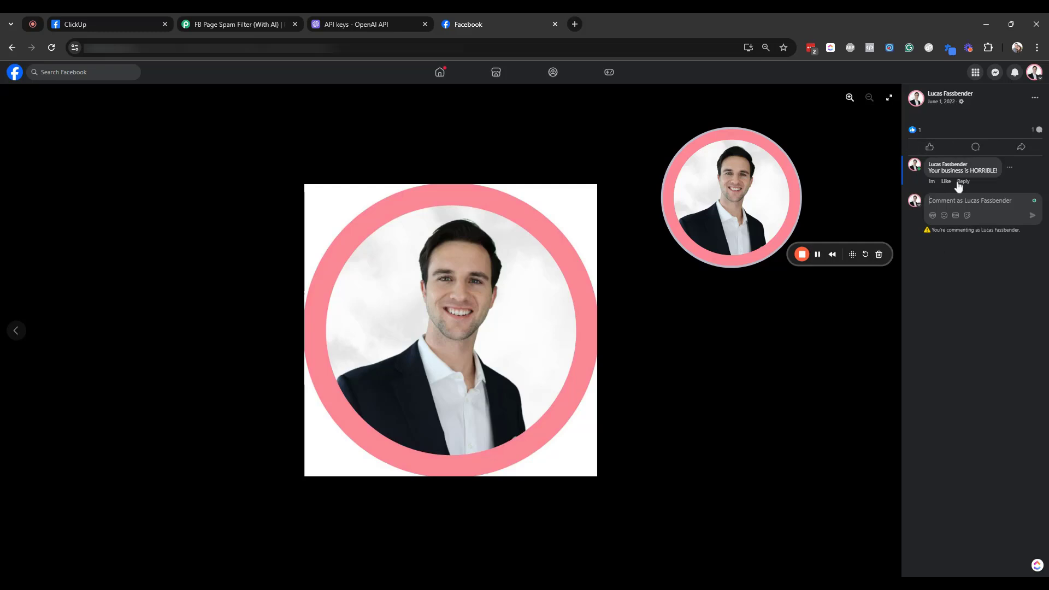
left_click_drag(763, 207, 752, 219)
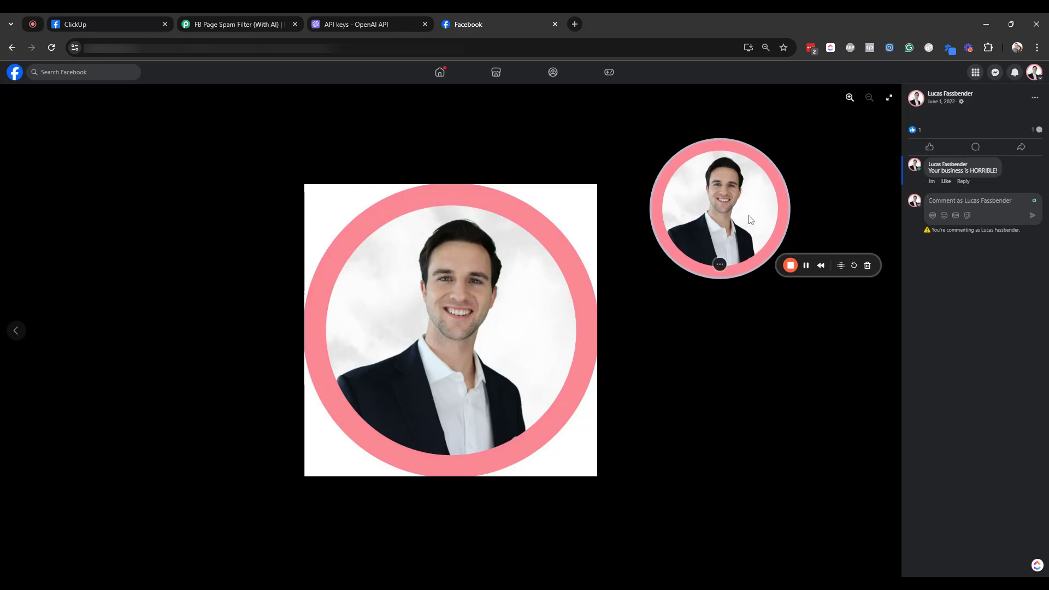
left_click(53, 50)
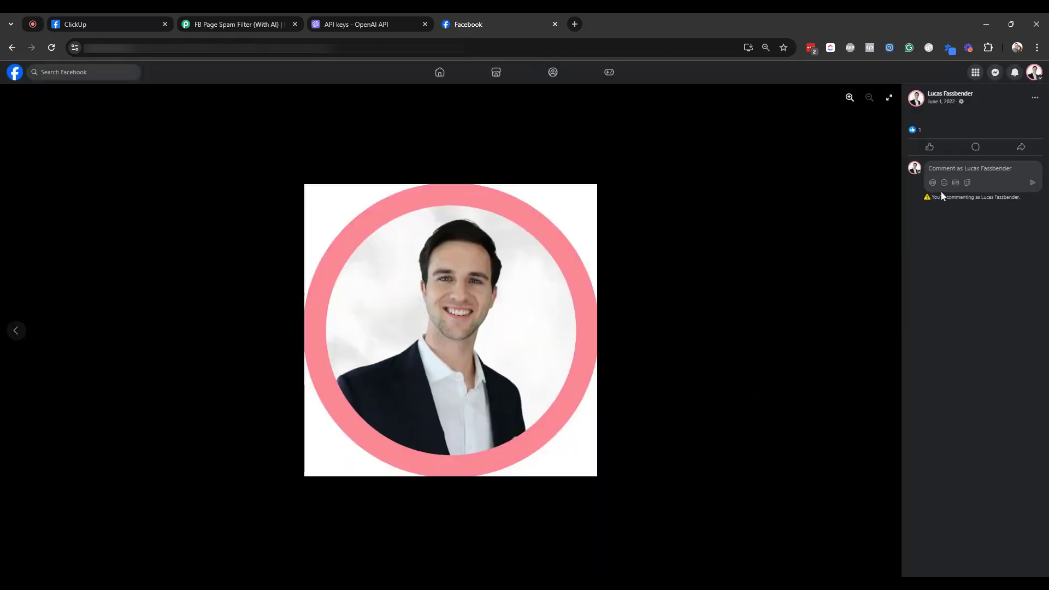
- Switch to Pabbly Connect and open the newest FB Page Spam Filter (With AI) run in the task history
left_click(268, 19)
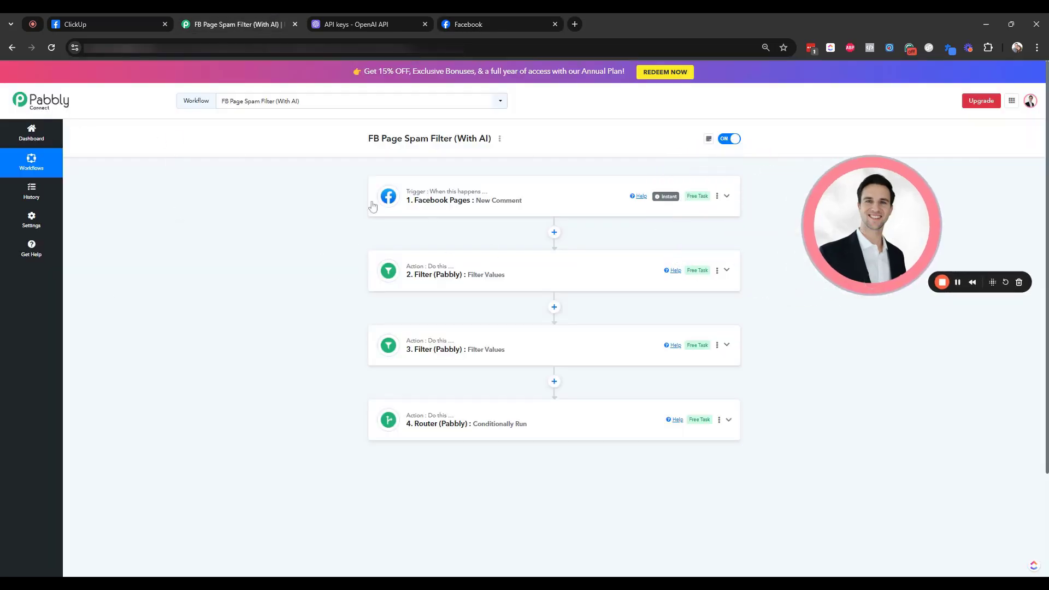
left_click(32, 199)
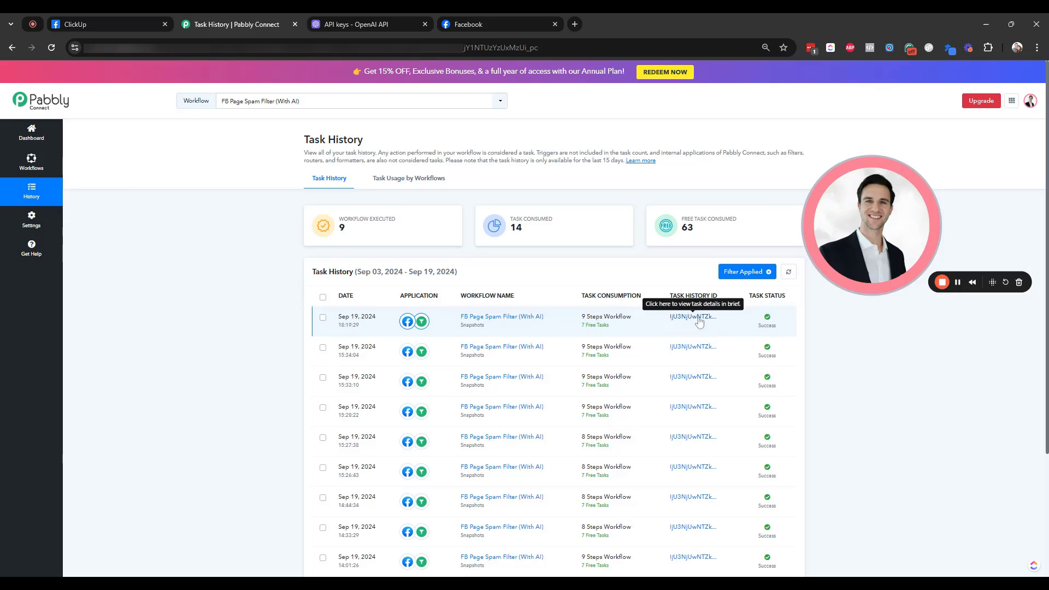
left_click(699, 321)
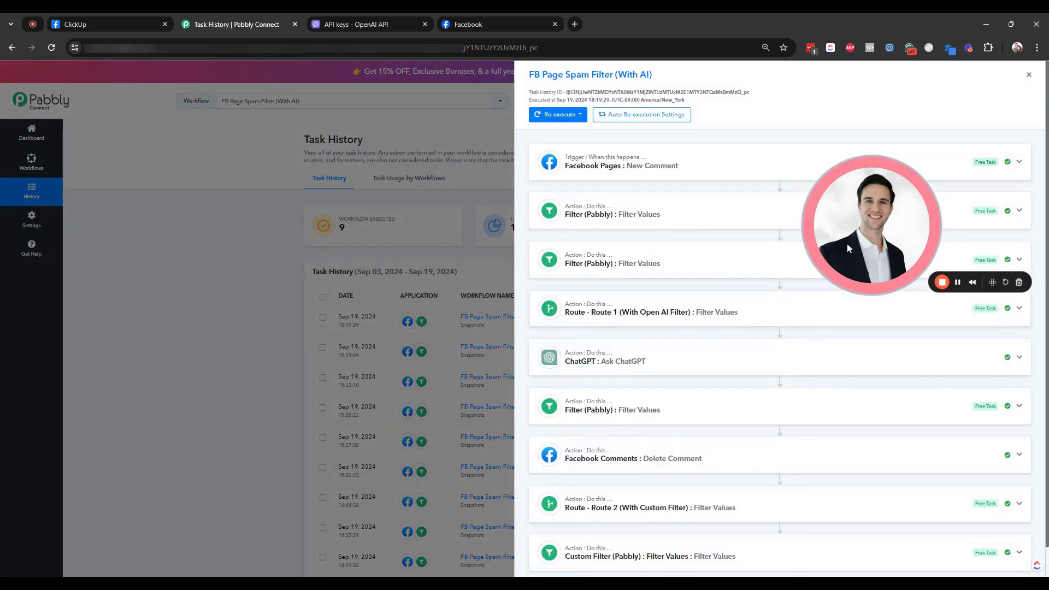
left_click_drag(847, 247, 269, 232)
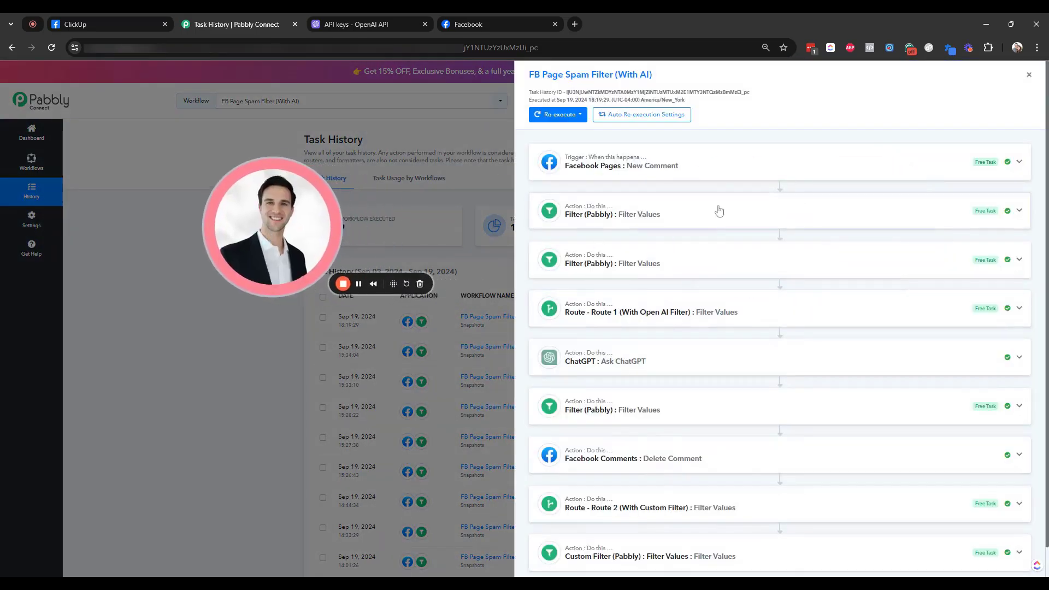
- Inspect the Res1 Message value received by the run's Facebook Pages New Comment trigger and close the run details
left_click(700, 172)
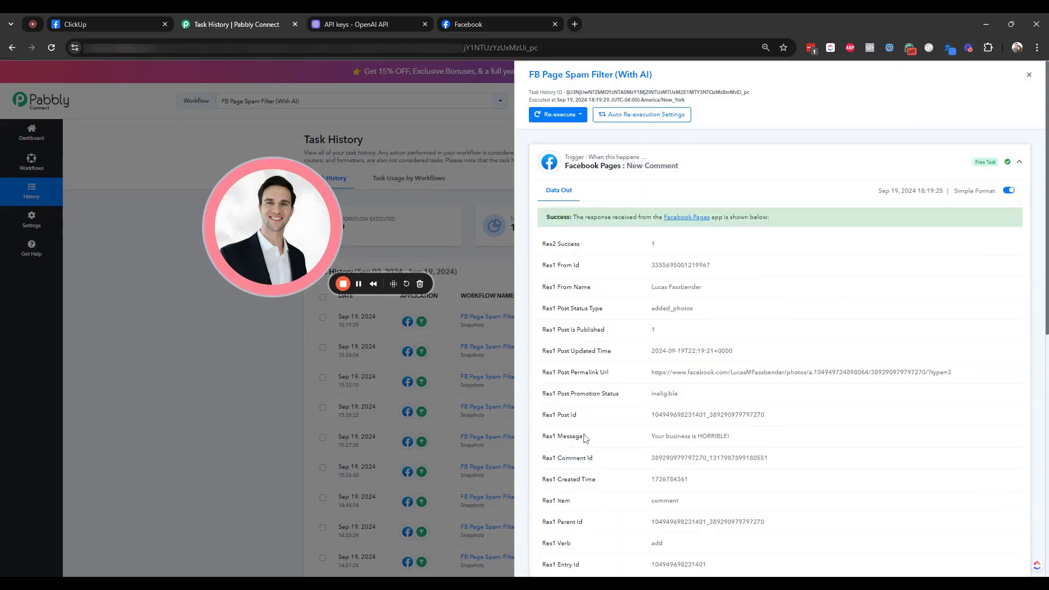
left_click_drag(751, 440, 652, 441)
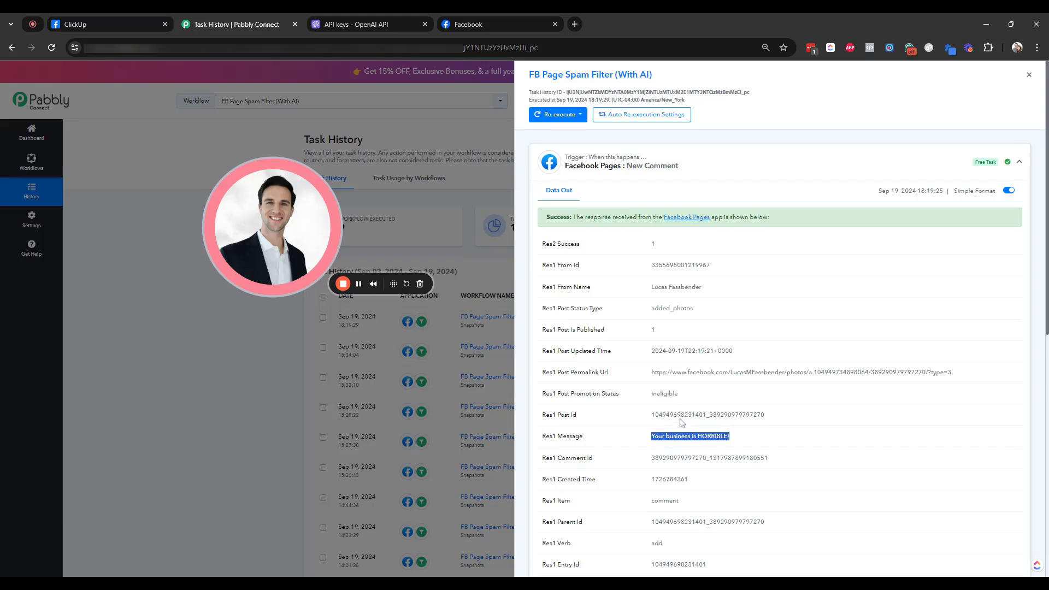
left_click(838, 87)
left_click(1030, 77)
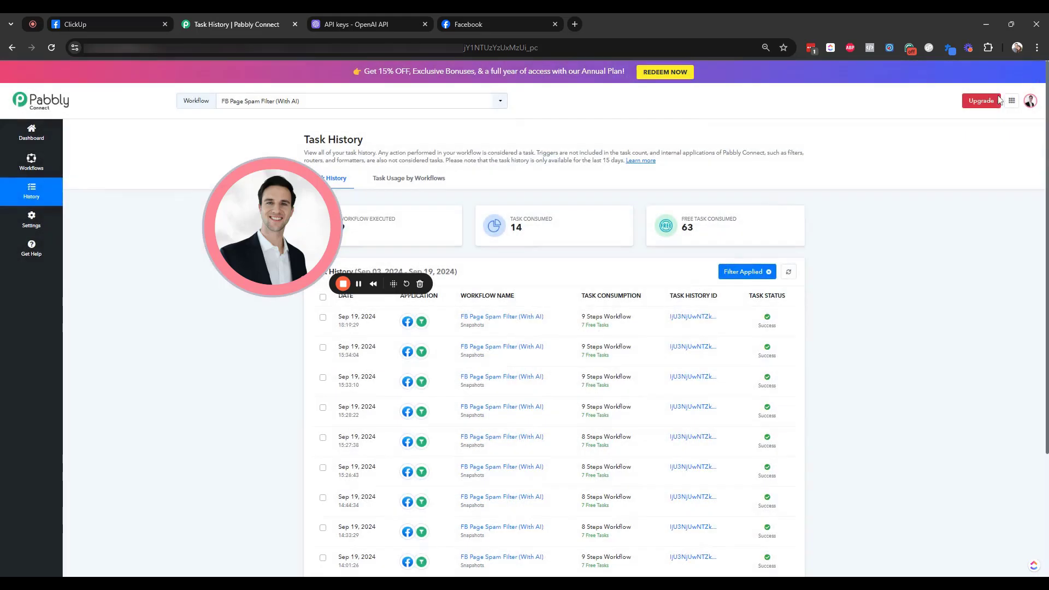
- Reopen the newest run and examine the response and the request data of its ChatGPT step
left_click(699, 319)
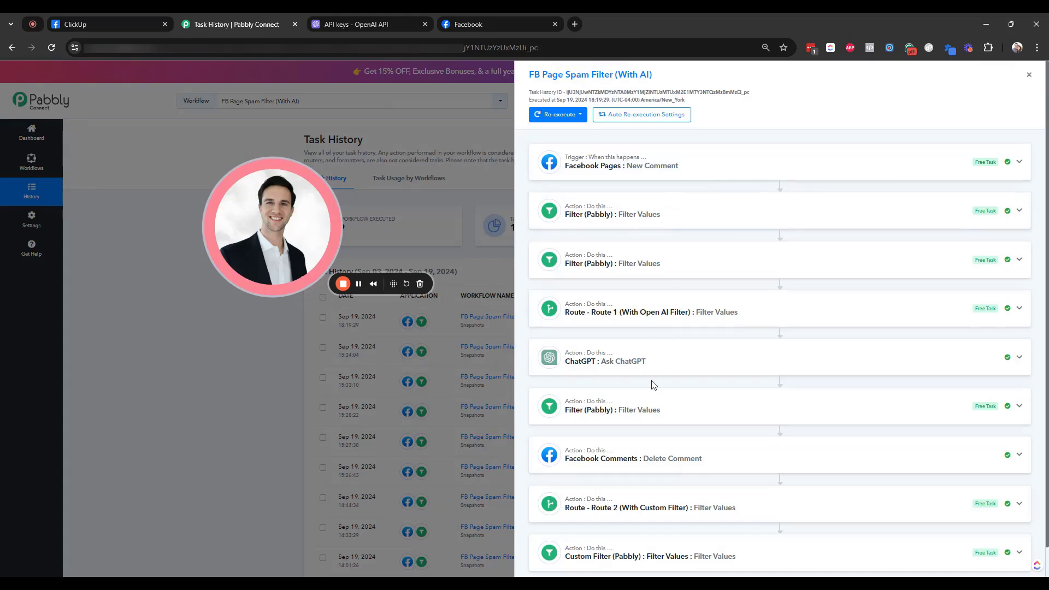
scroll(653, 385, "down", 1)
left_click(658, 336)
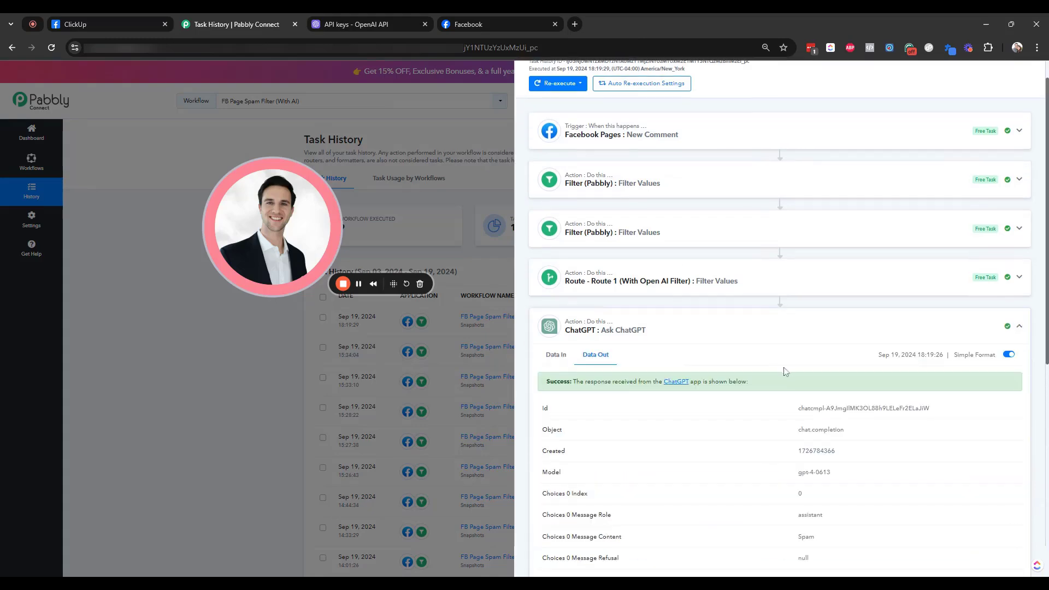
left_click(557, 354)
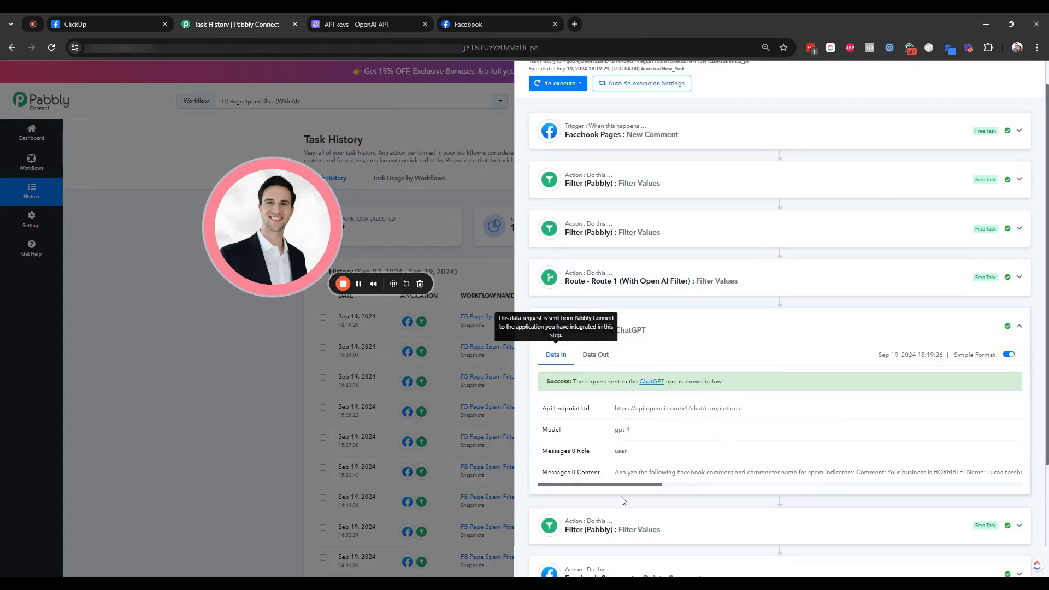
- Examine the response data of the run's ChatGPT step, including Choices 0 Message Content, and collapse the step's details
left_click(597, 355)
scroll(710, 414, "down", 3)
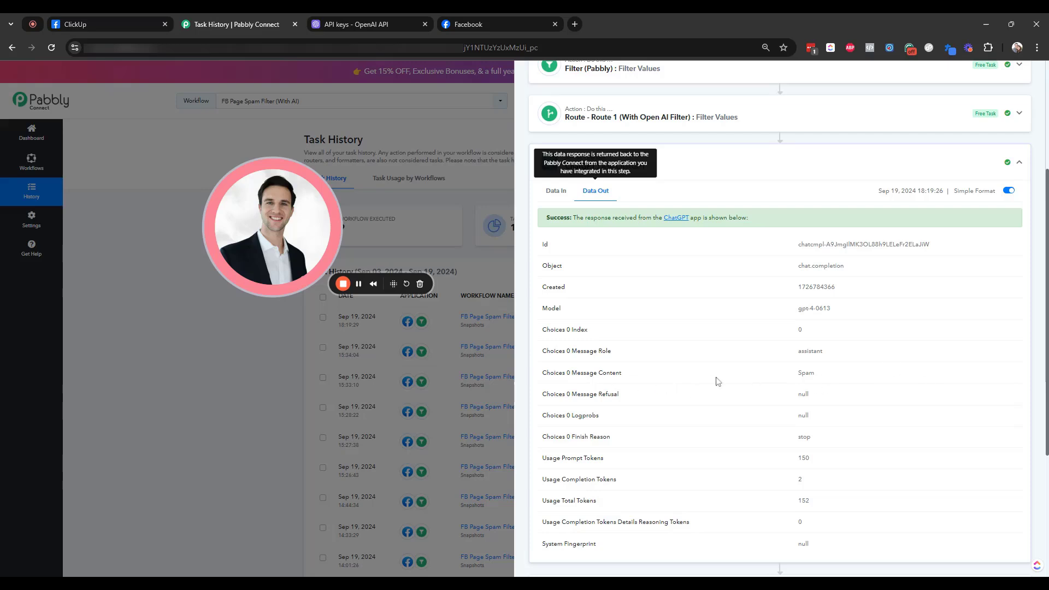
scroll(819, 160, "up", 3)
left_click(787, 327)
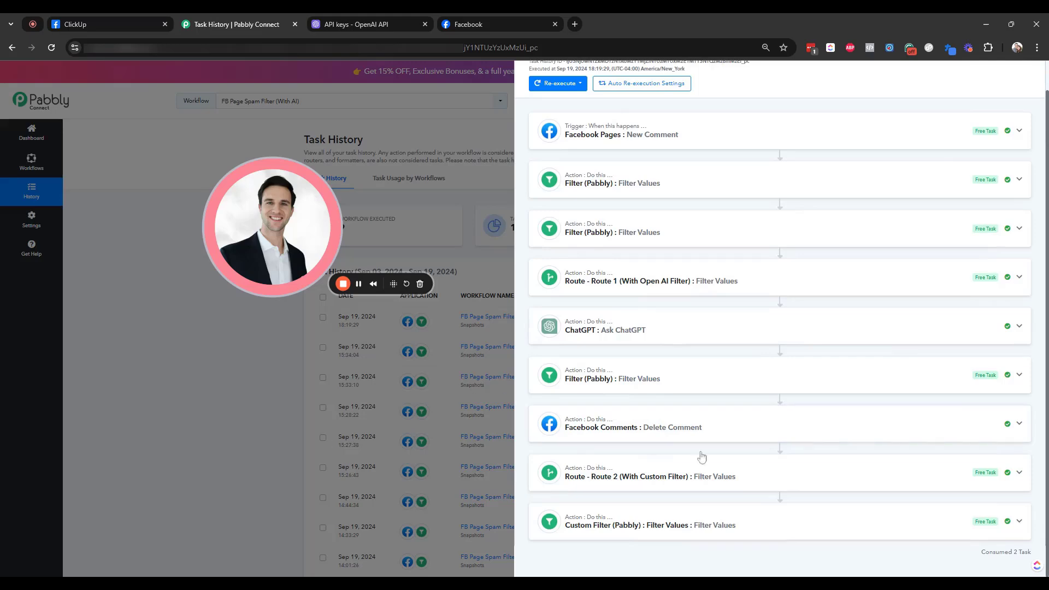
left_click(359, 284)
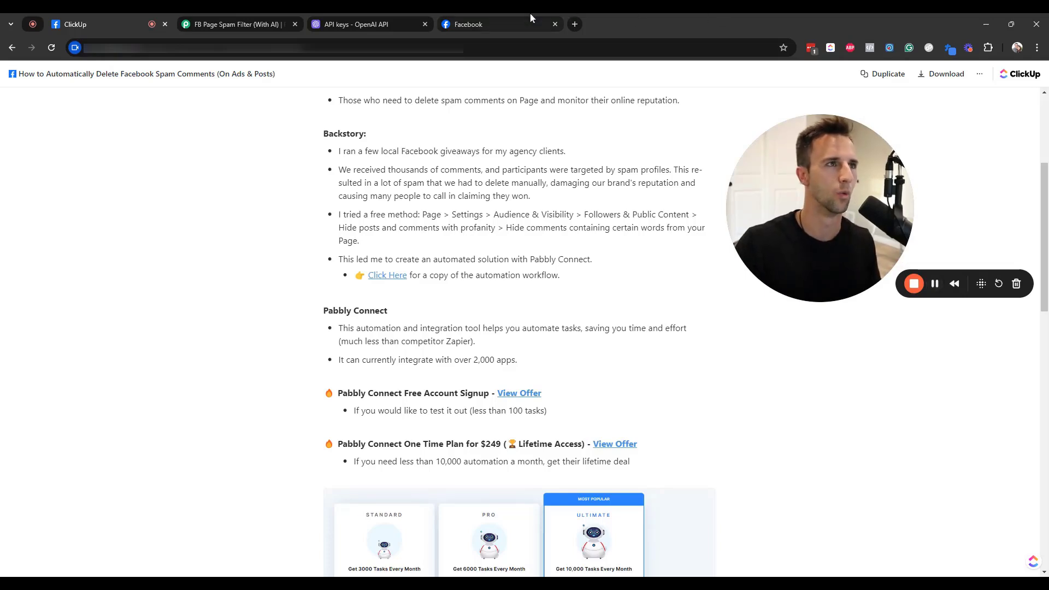
- Switch to Facebook, post the comment "Congratulations! You won the contest!" on the page's photo, and reload the page
left_click(496, 28)
left_click_drag(1032, 171, 998, 170)
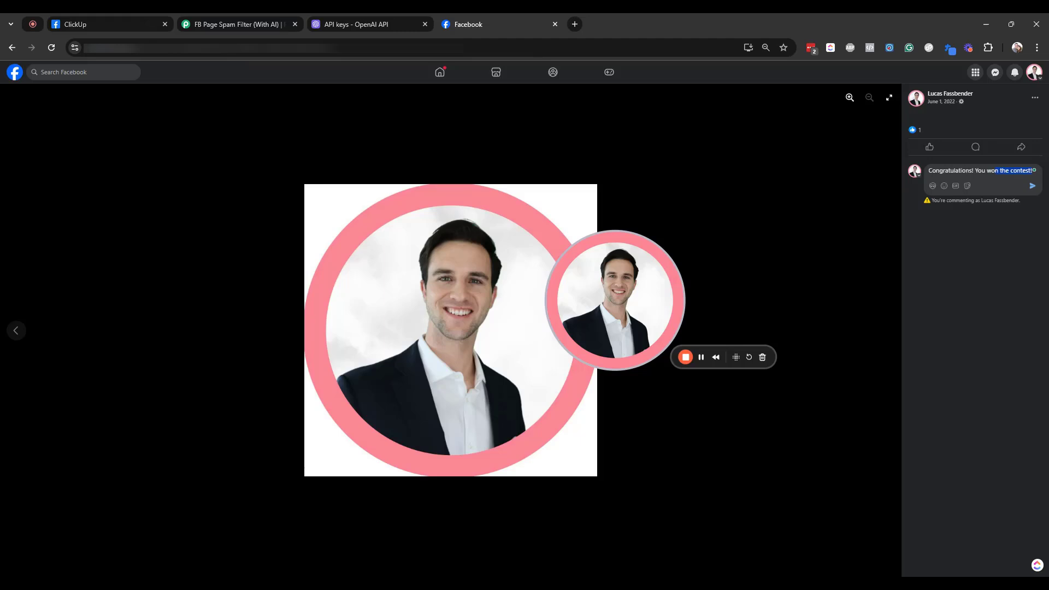
left_click(1032, 171)
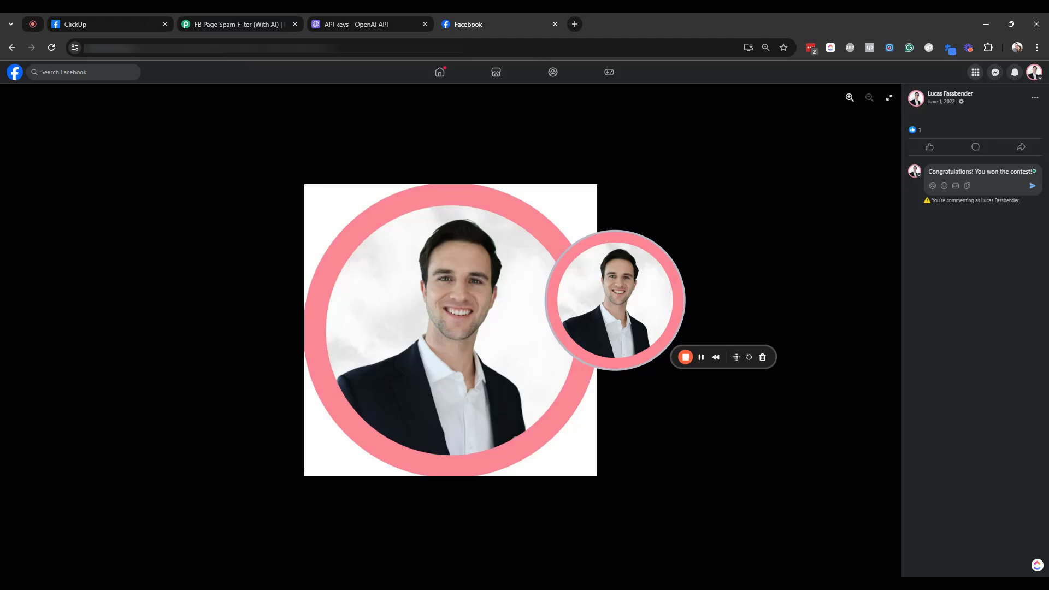
key("Return")
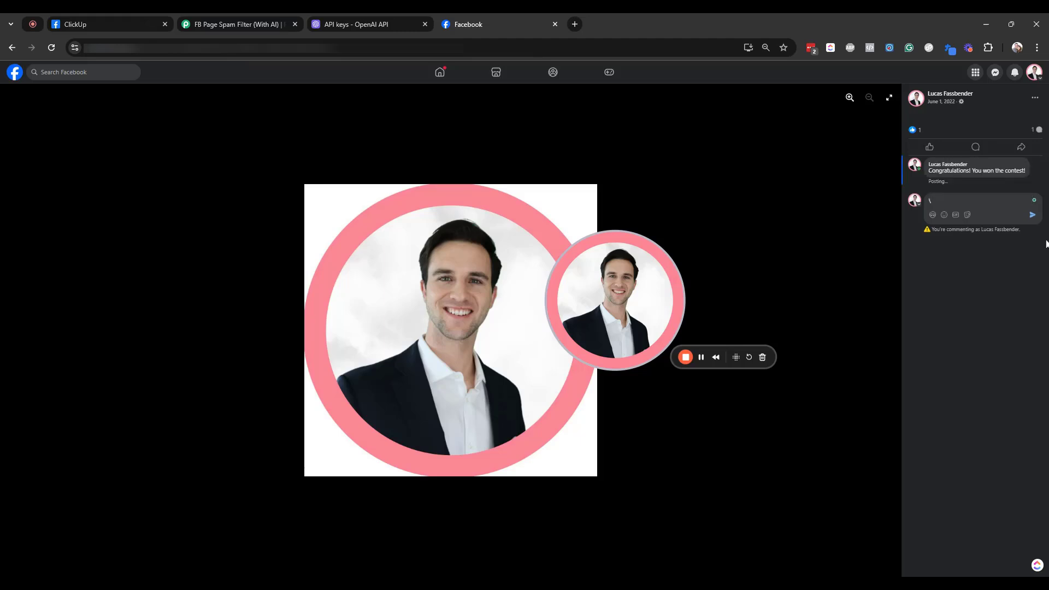
left_click(56, 50)
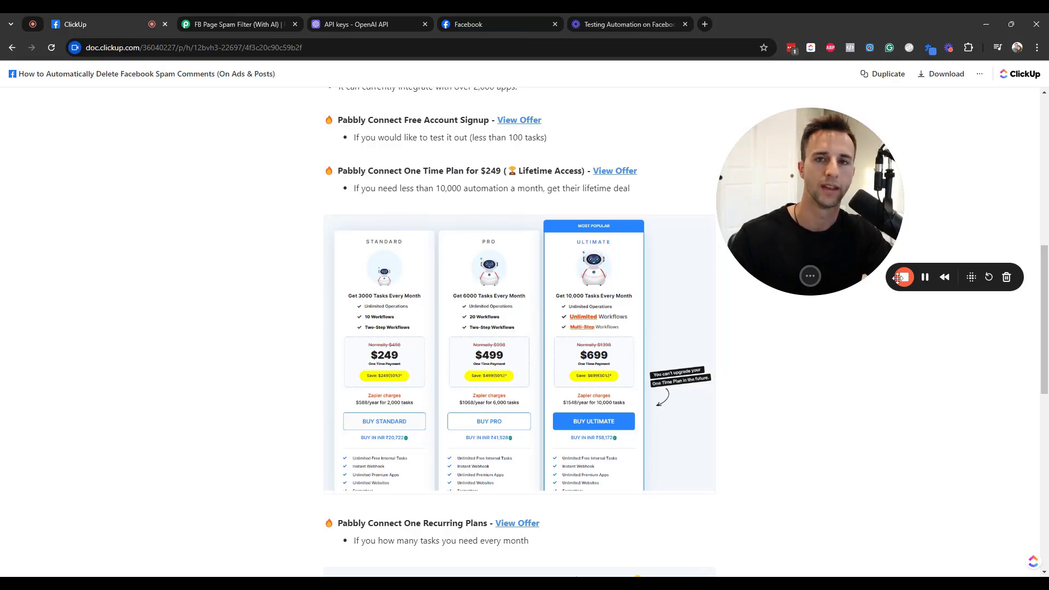
- Review the Pabbly Connect free signup, one-time plan and recurring plan offers in the ClickUp guide, including the Zapier comparison
scroll(707, 344, "up", 4)
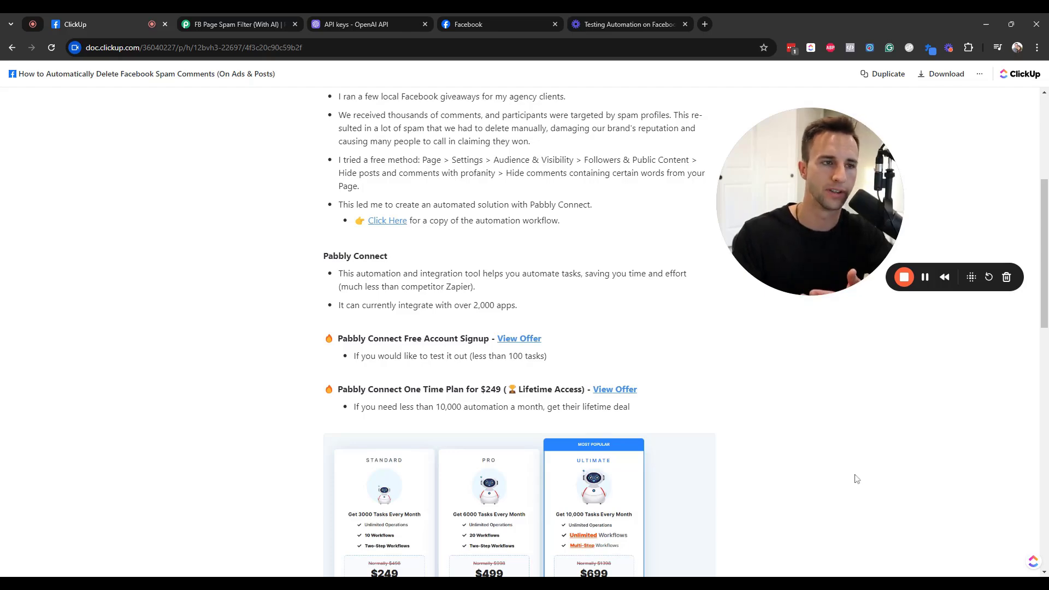
scroll(856, 475, "down", 2)
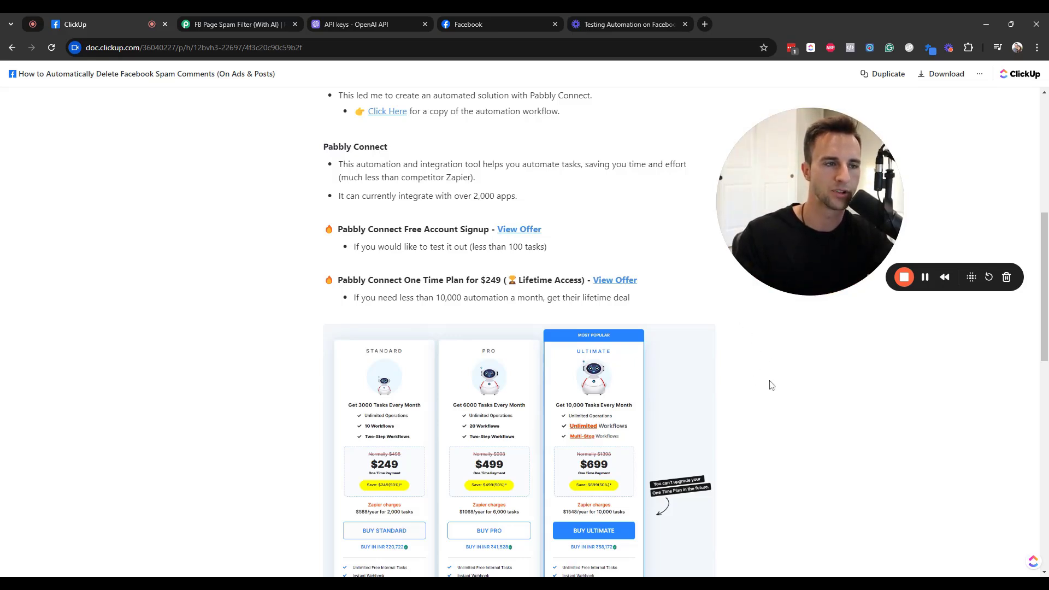
scroll(778, 414, "down", 2)
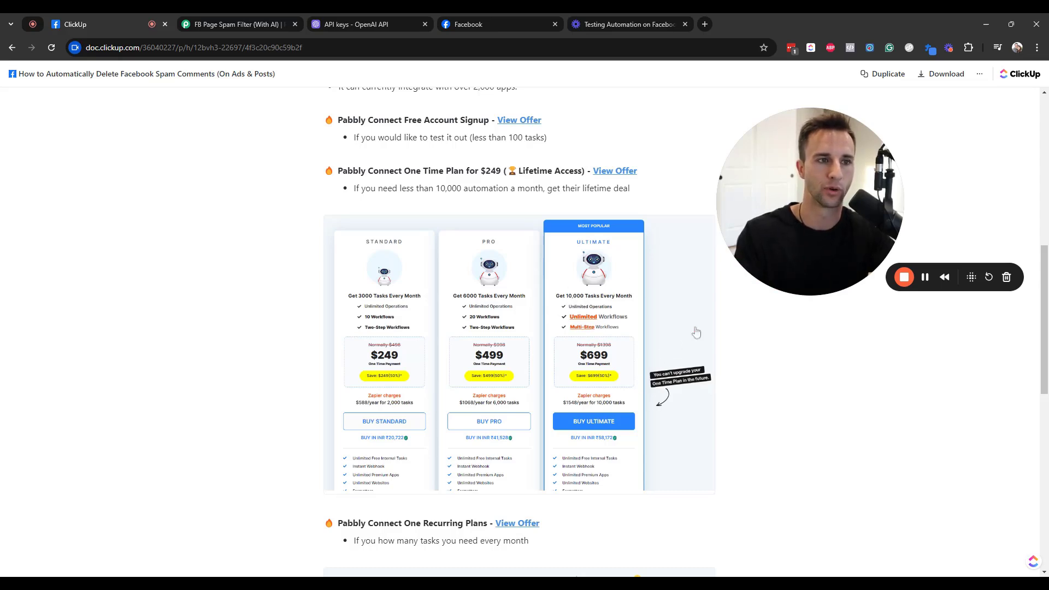
scroll(696, 332, "down", 2)
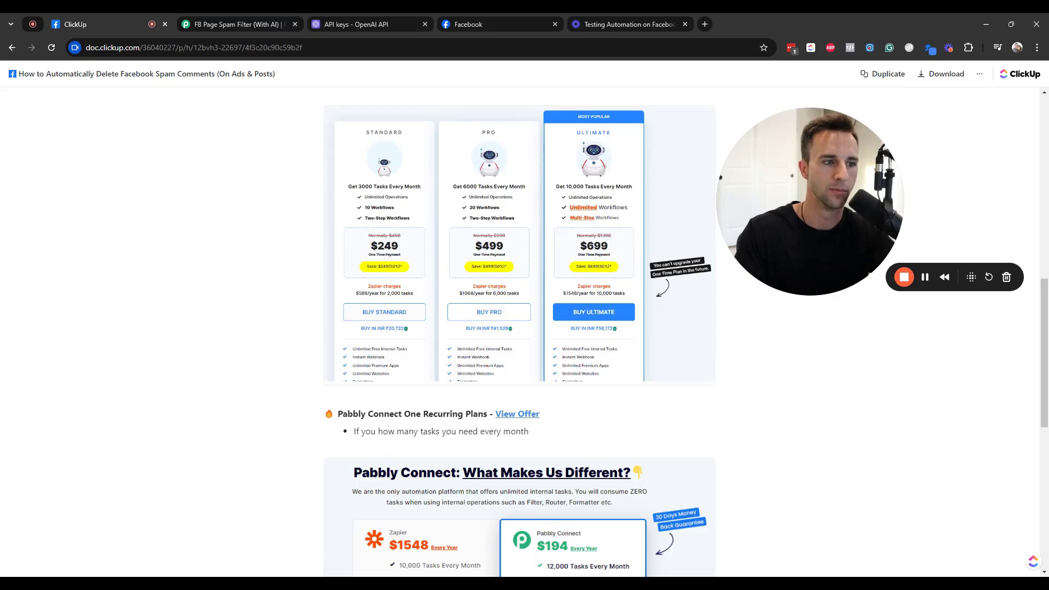
scroll(477, 415, "down", 2)
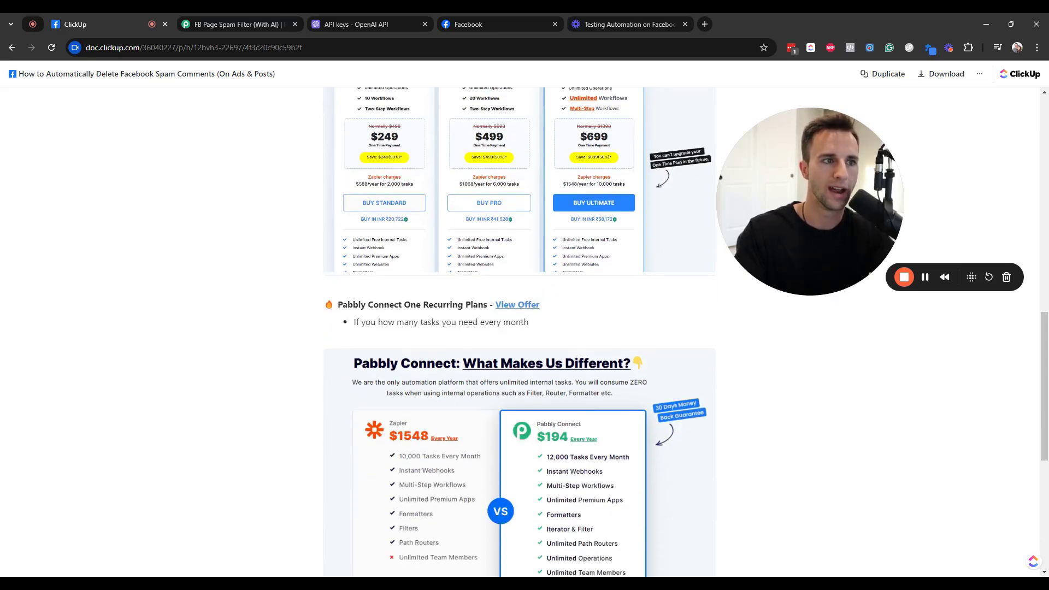
scroll(519, 328, "down", 2)
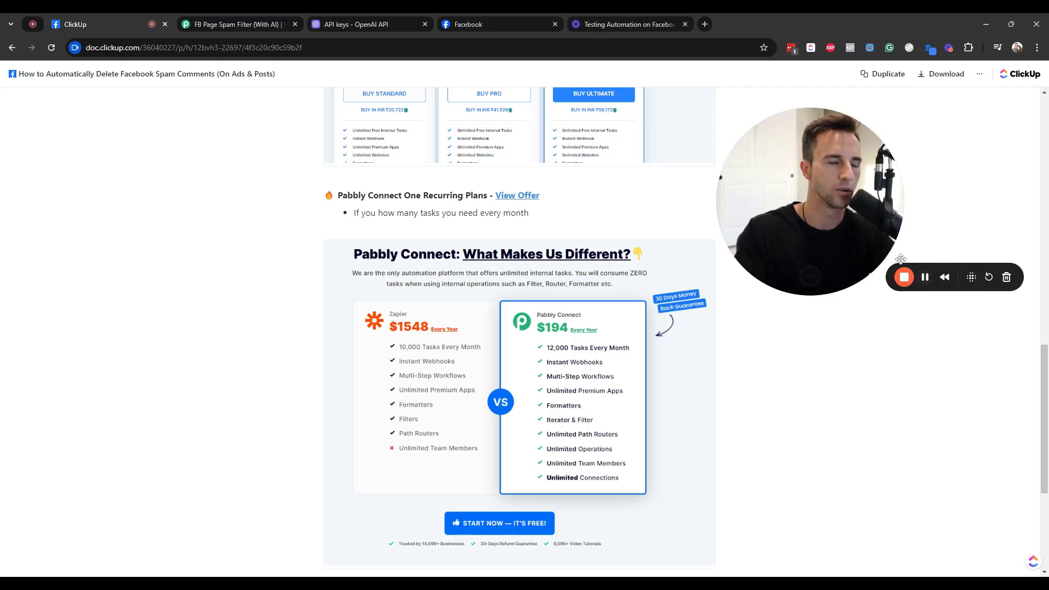
left_click(925, 277)
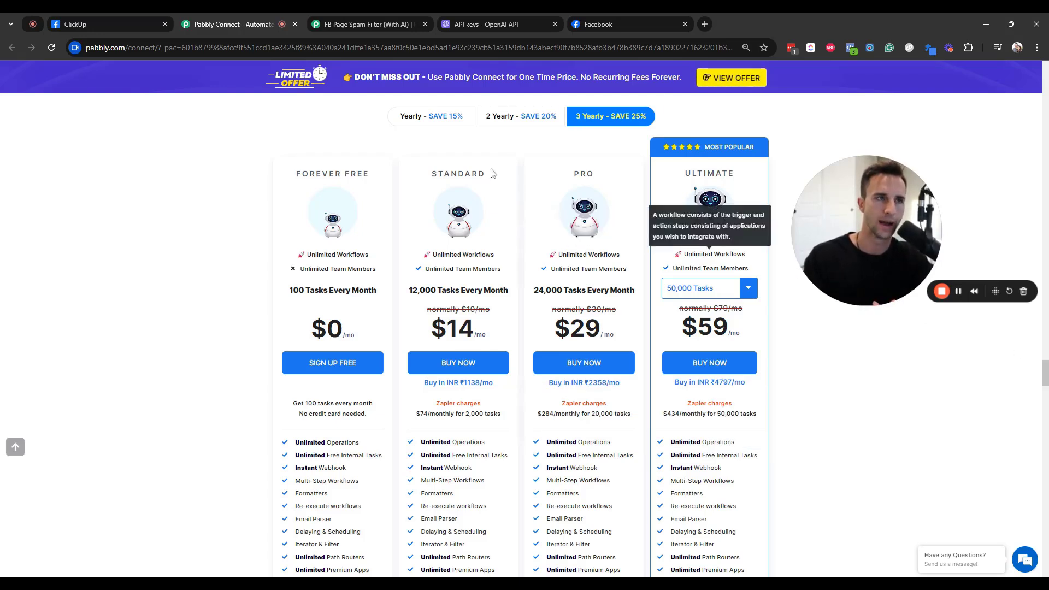
- Compare the Yearly and 3 Yearly billing prices of the plans on the Pabbly Connect pricing page
left_click(433, 117)
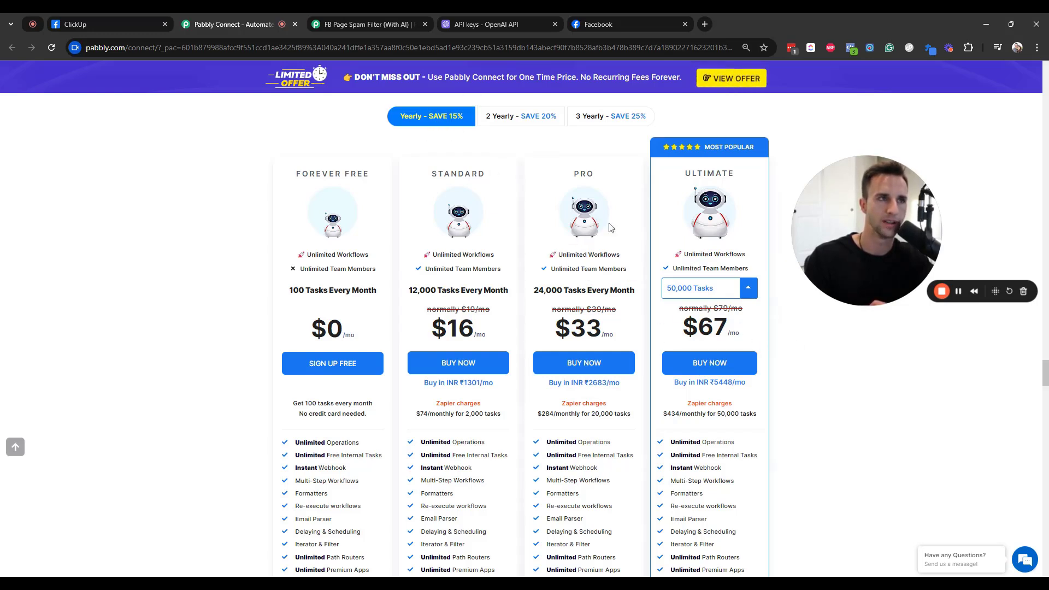
left_click(634, 118)
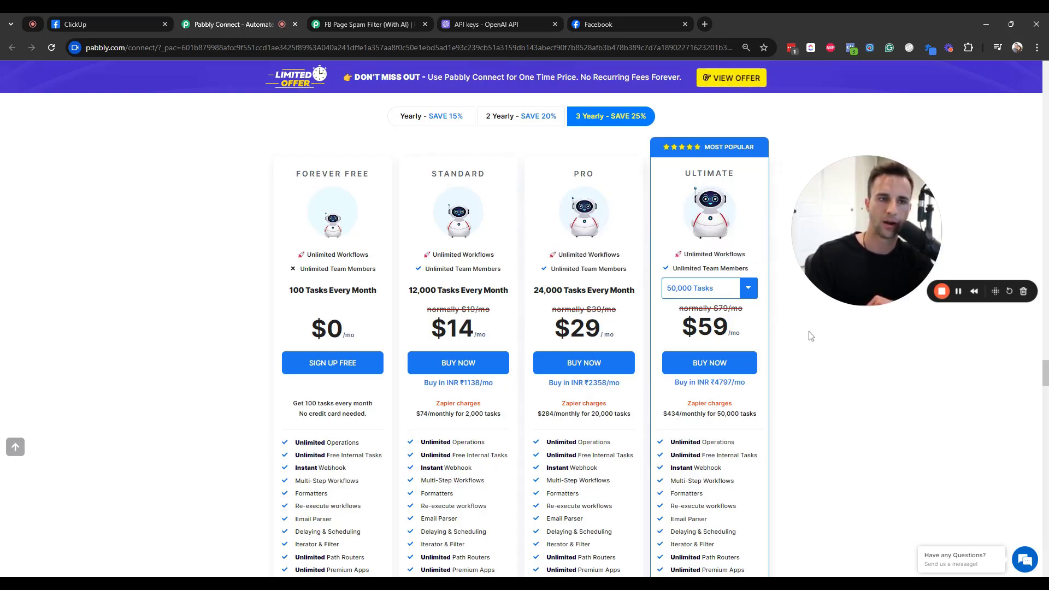
scroll(915, 413, "down", 2)
scroll(915, 412, "up", 2)
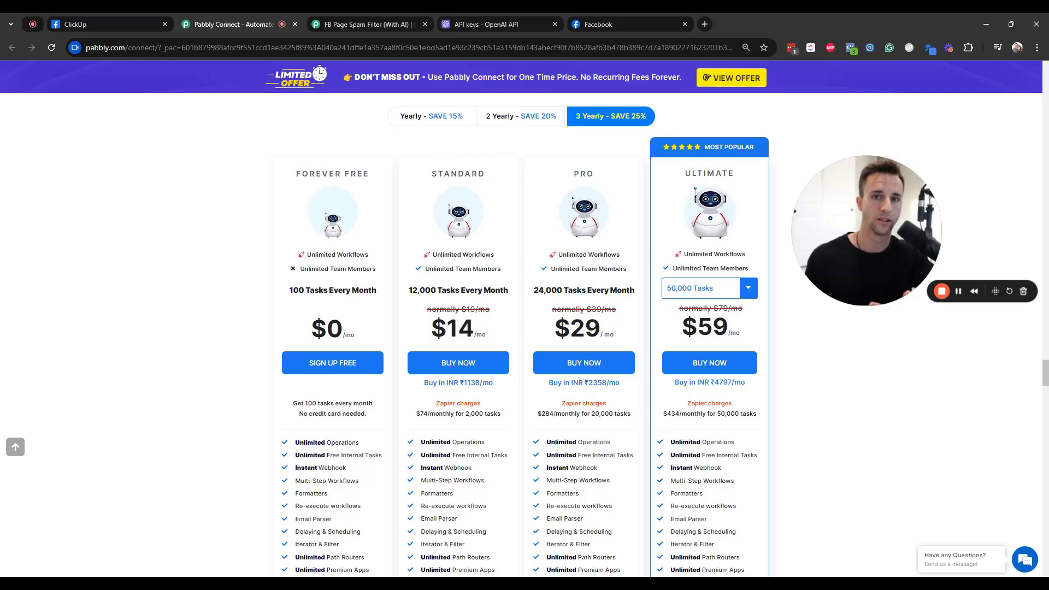
- Switch to the ClickUp guide and review its workflow copy link, Pabbly Connect offers and Additional Tips section
left_click(132, 20)
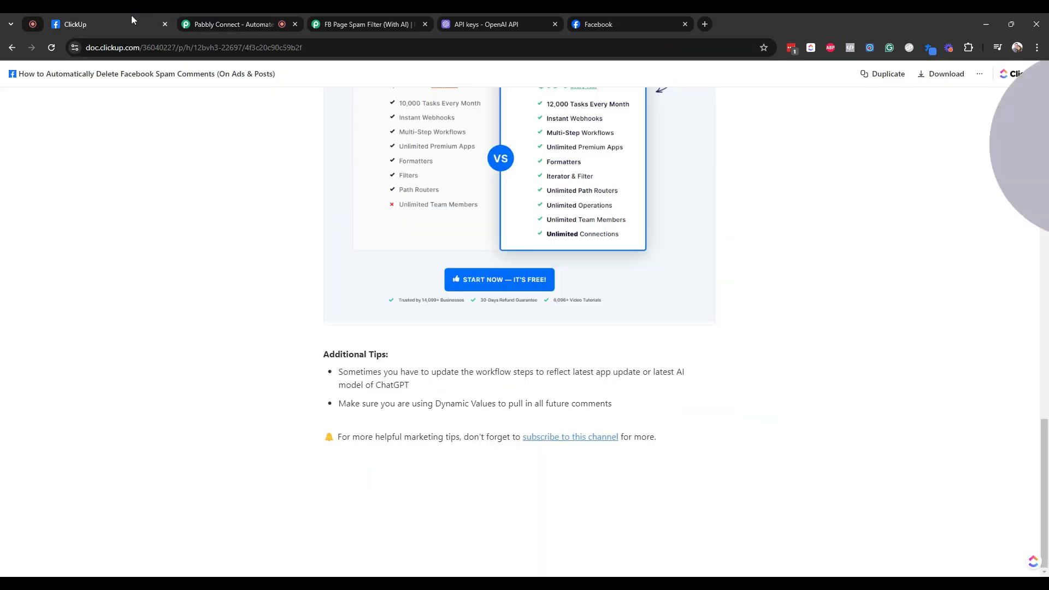
scroll(735, 323, "up", 15)
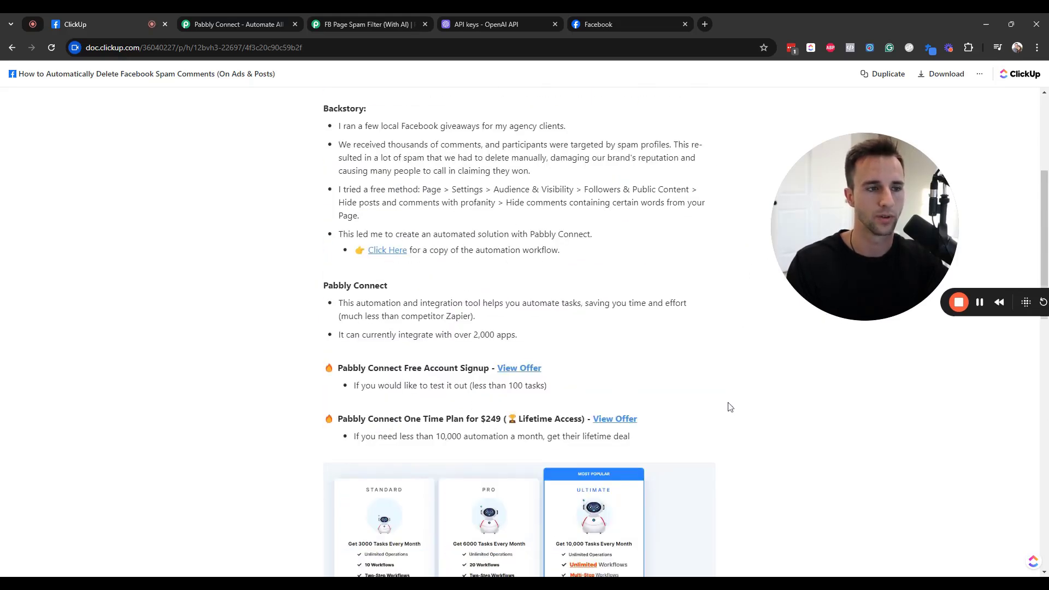
scroll(716, 402, "down", 2)
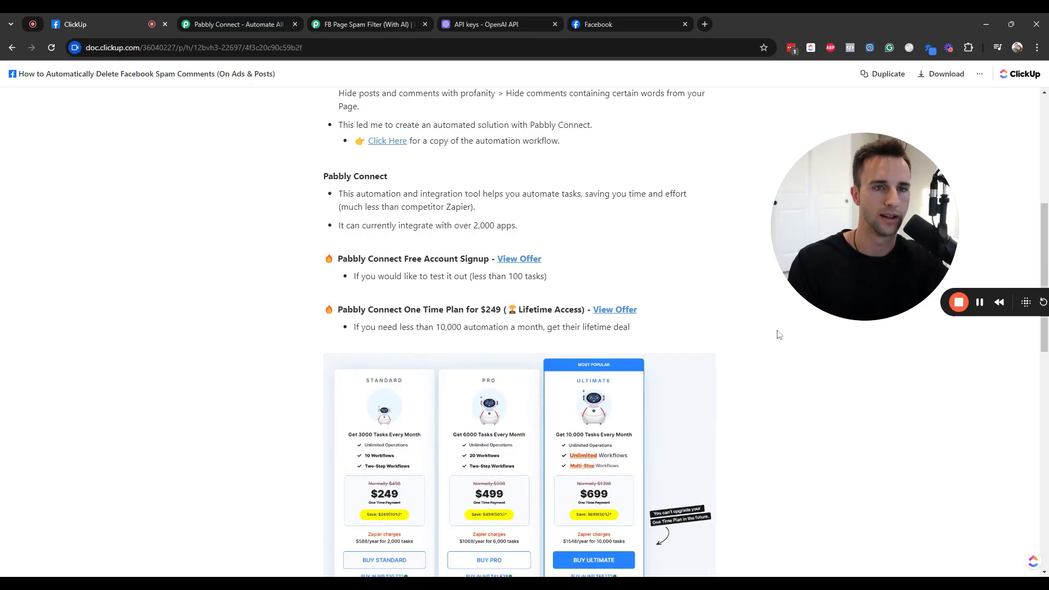
scroll(732, 383, "down", 10)
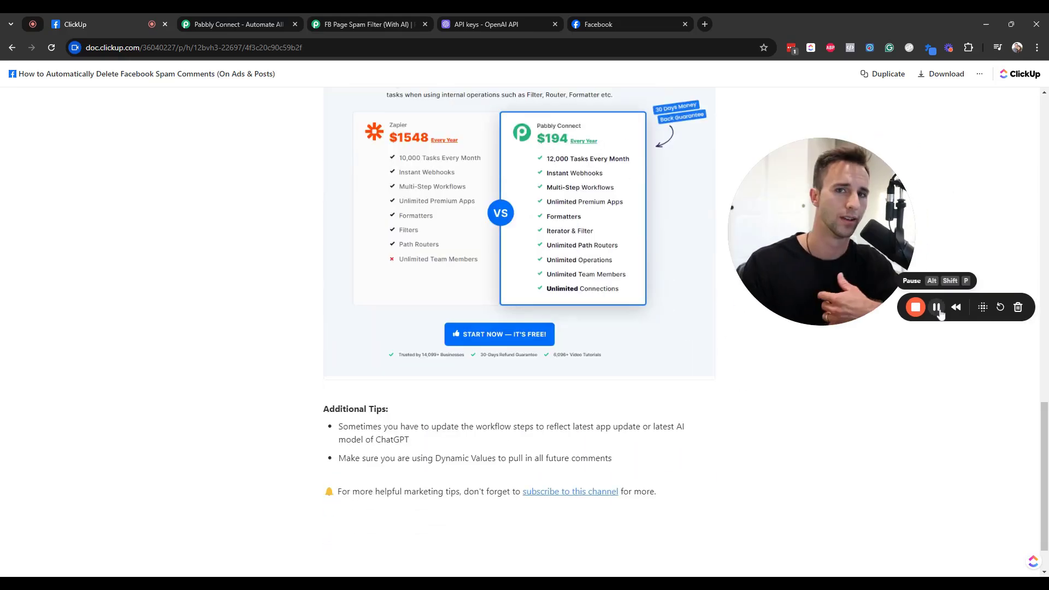